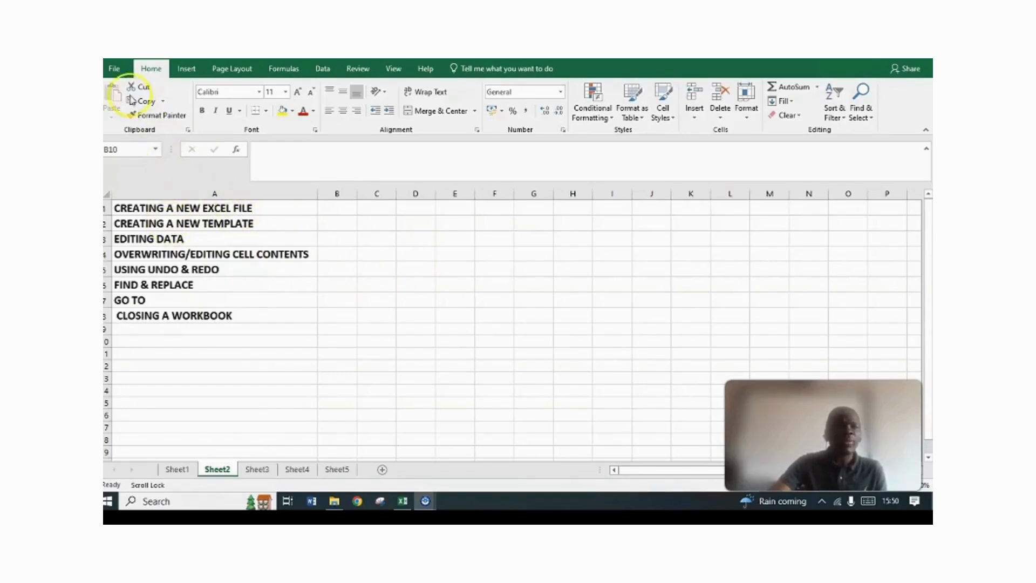
- Create a new blank workbook
{"action": "left_click", "coordinate": [118, 75]}
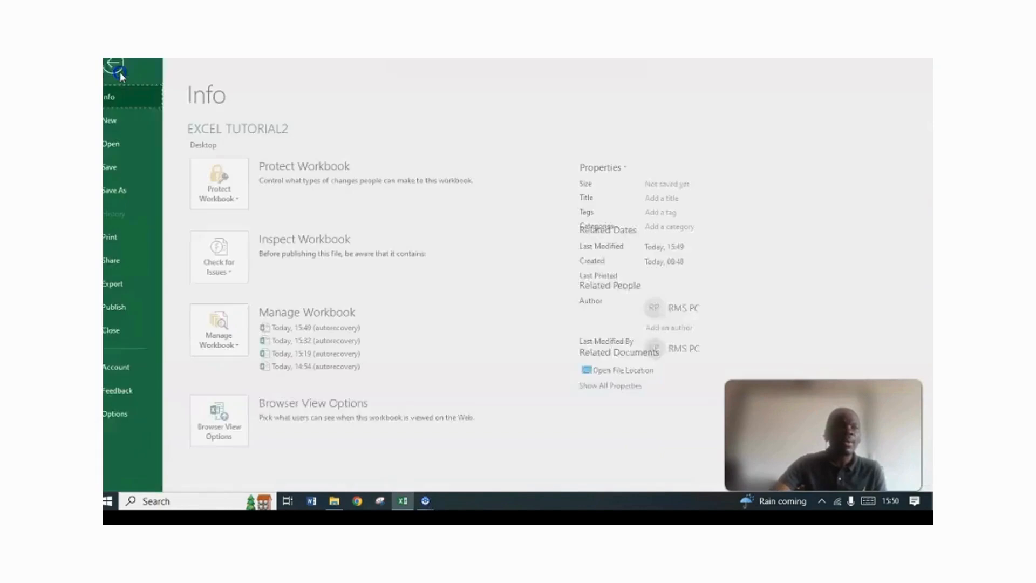
{"action": "left_click", "coordinate": [124, 116]}
{"action": "left_click", "coordinate": [270, 242]}
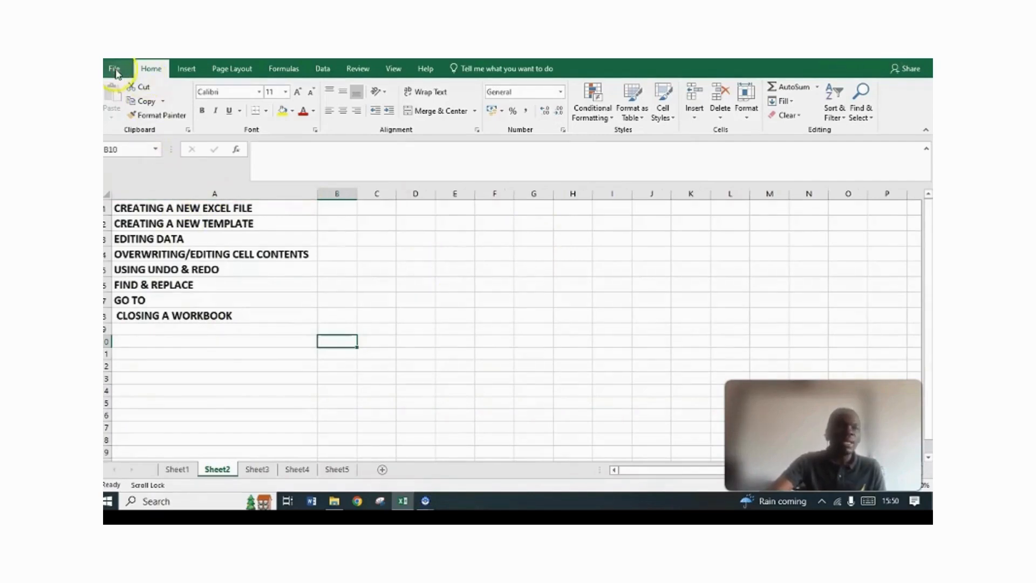
- Browse the gallery of templates available for creating a new workbook
{"action": "left_click", "coordinate": [116, 71]}
{"action": "left_click", "coordinate": [116, 70]}
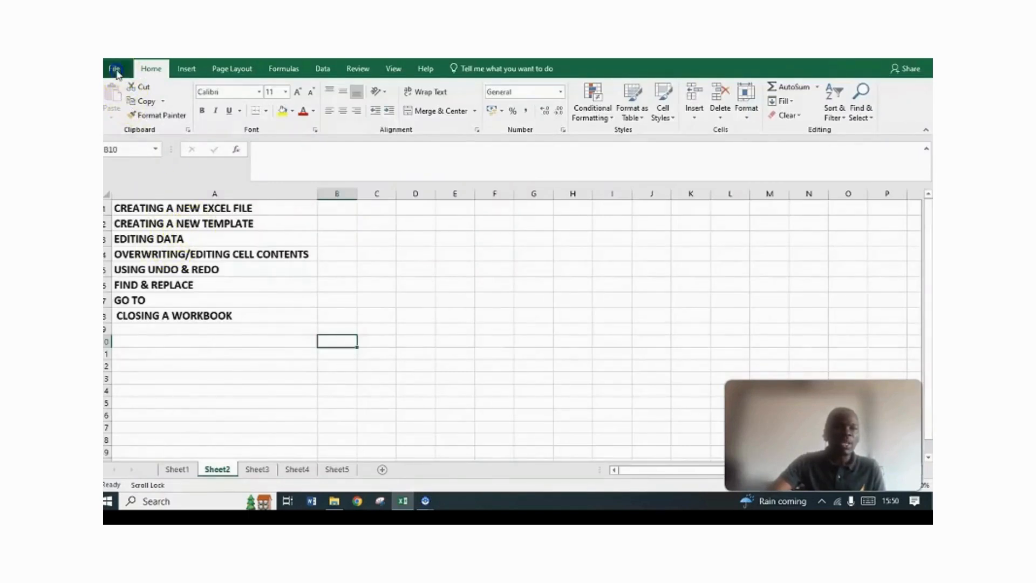
{"action": "left_click", "coordinate": [116, 72]}
{"action": "left_click", "coordinate": [131, 123]}
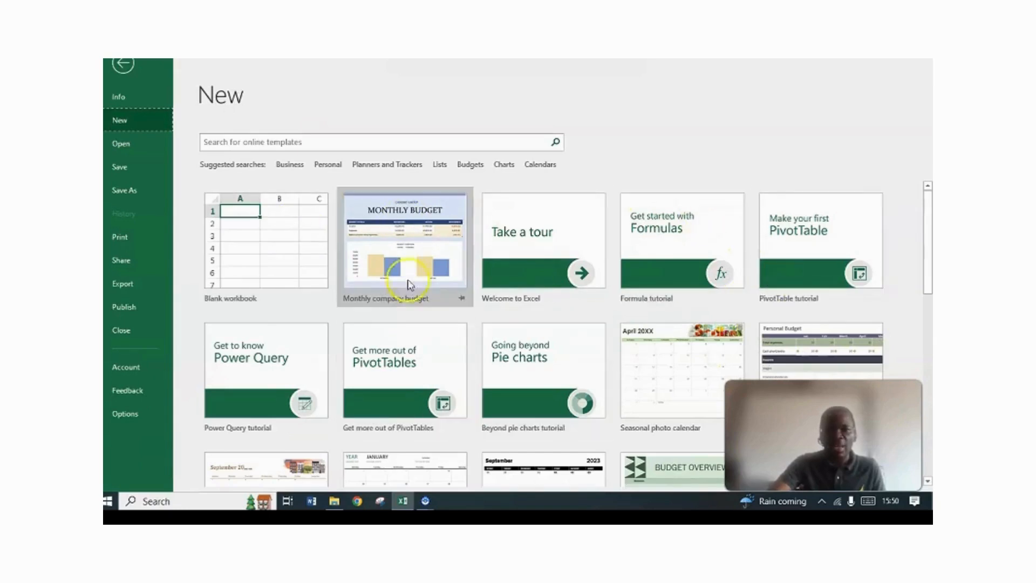
{"action": "scroll", "coordinate": [599, 293], "scroll_direction": "down", "scroll_amount": 1}
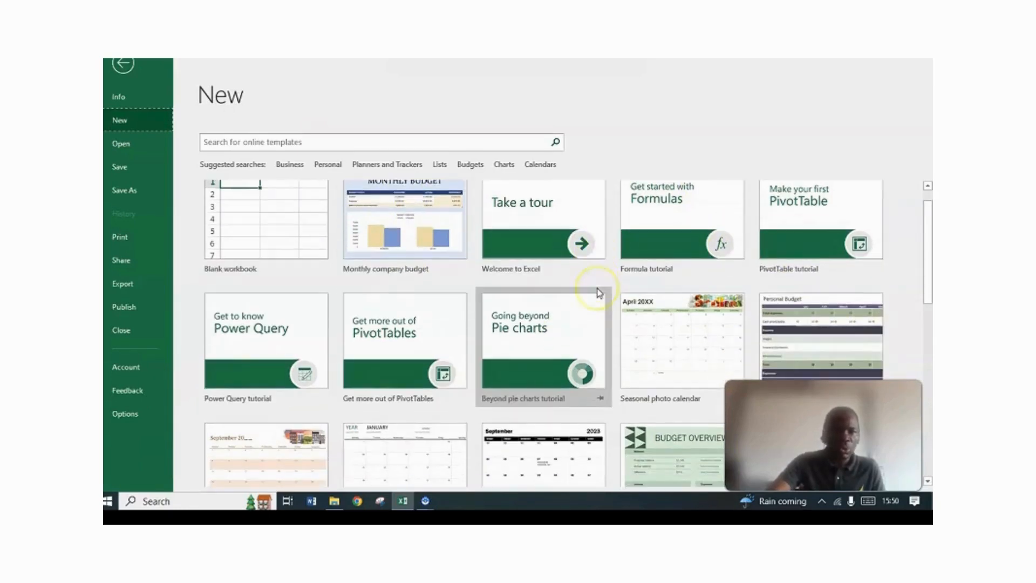
{"action": "scroll", "coordinate": [599, 293], "scroll_direction": "down", "scroll_amount": 1}
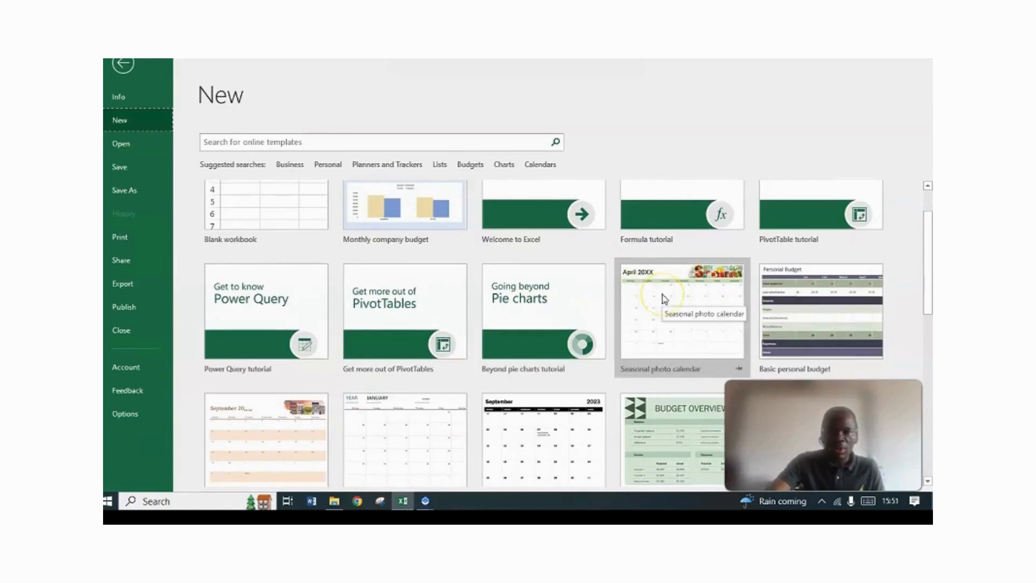
{"action": "scroll", "coordinate": [428, 231], "scroll_direction": "up", "scroll_amount": 2}
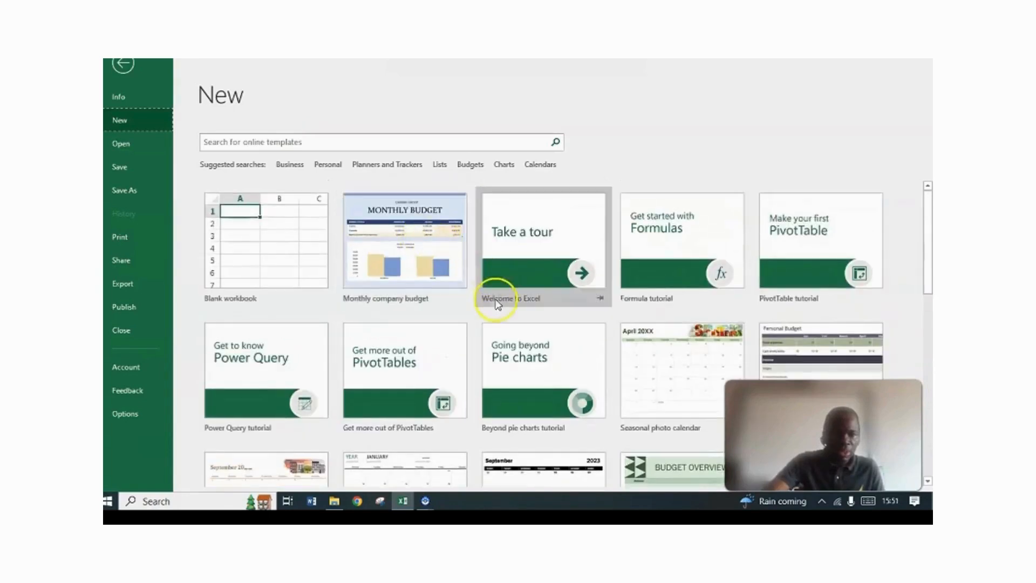
{"action": "scroll", "coordinate": [497, 302], "scroll_direction": "down", "scroll_amount": 4}
{"action": "scroll", "coordinate": [618, 340], "scroll_direction": "down", "scroll_amount": 5}
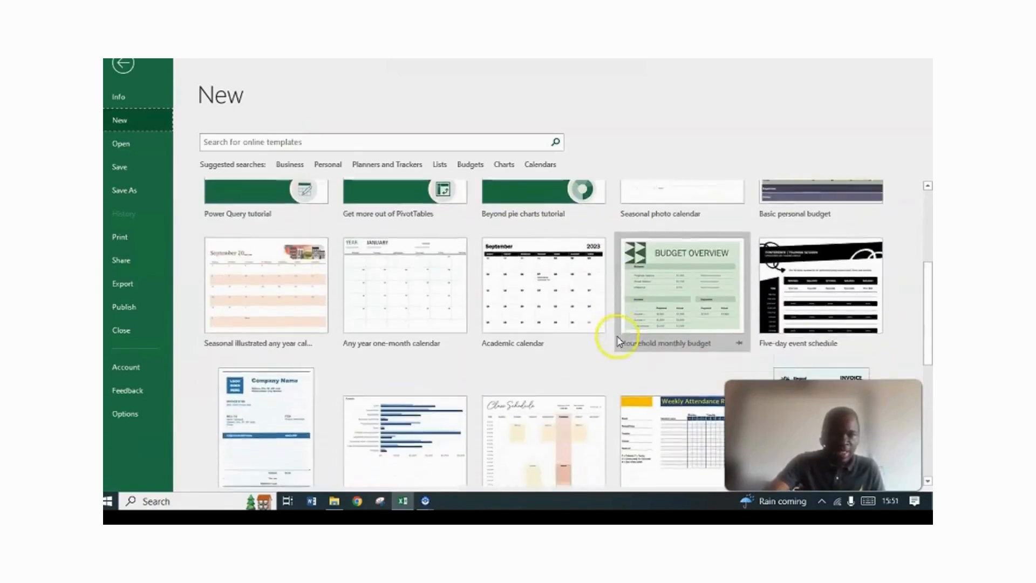
{"action": "scroll", "coordinate": [620, 339], "scroll_direction": "up", "scroll_amount": 5}
{"action": "scroll", "coordinate": [621, 335], "scroll_direction": "down", "scroll_amount": 8}
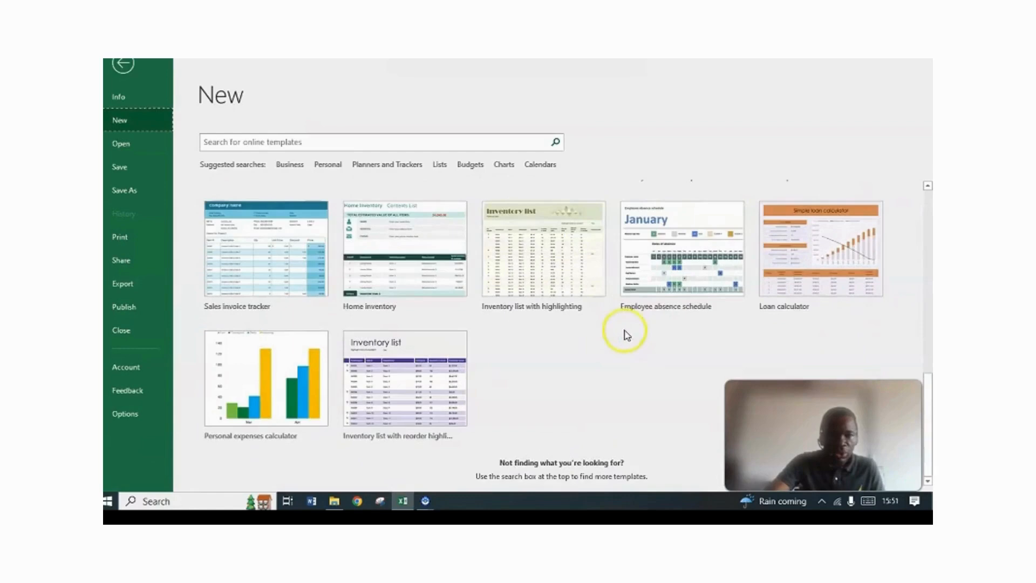
{"action": "scroll", "coordinate": [628, 332], "scroll_direction": "up", "scroll_amount": 6}
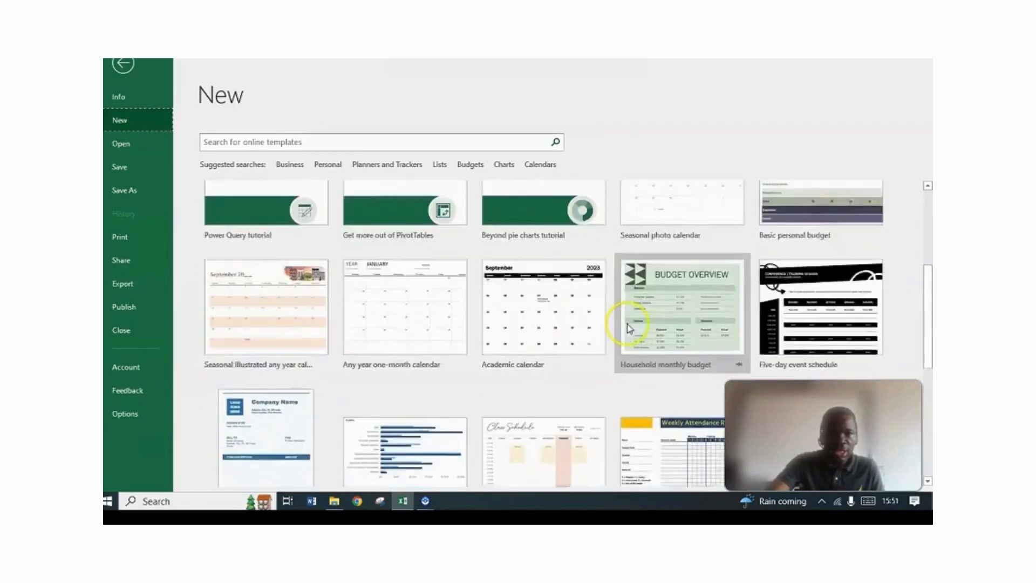
{"action": "scroll", "coordinate": [720, 297], "scroll_direction": "down", "scroll_amount": 1}
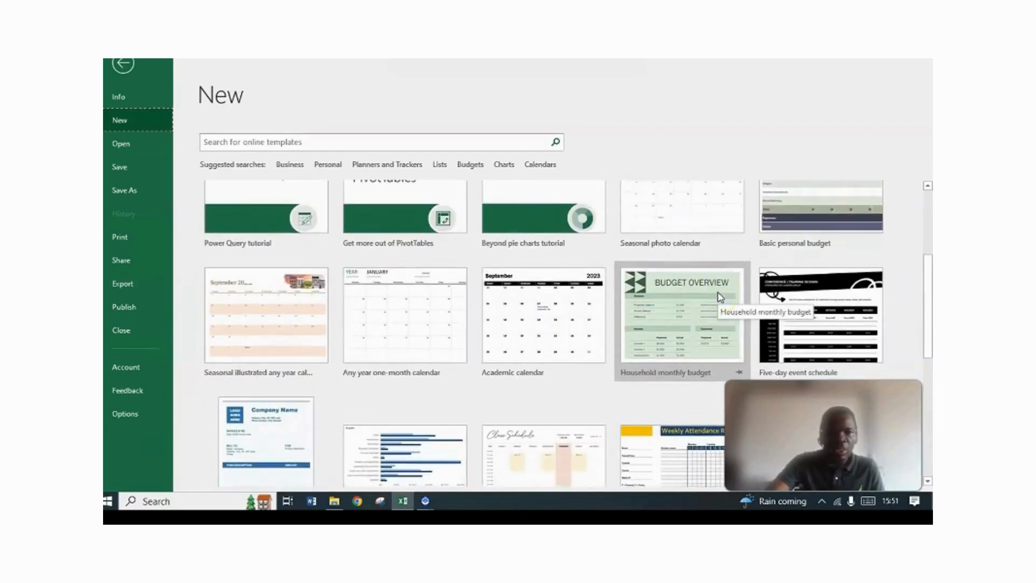
- Search the online templates for PERSONAL BUDGET and create a workbook from the Simple personal budget template
{"action": "left_click", "coordinate": [290, 142]}
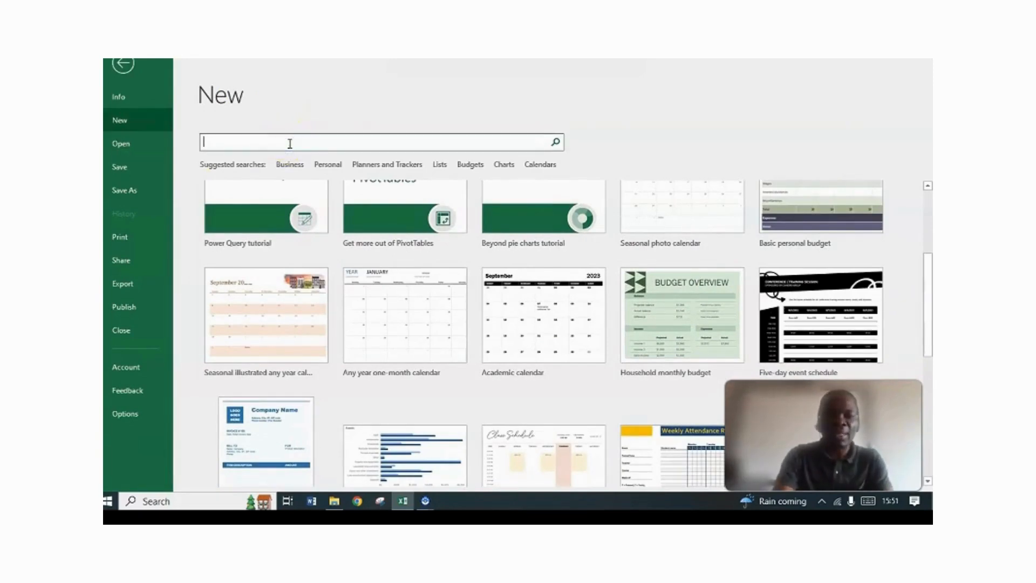
{"action": "type", "text": "PERSONAL BUDGET"}
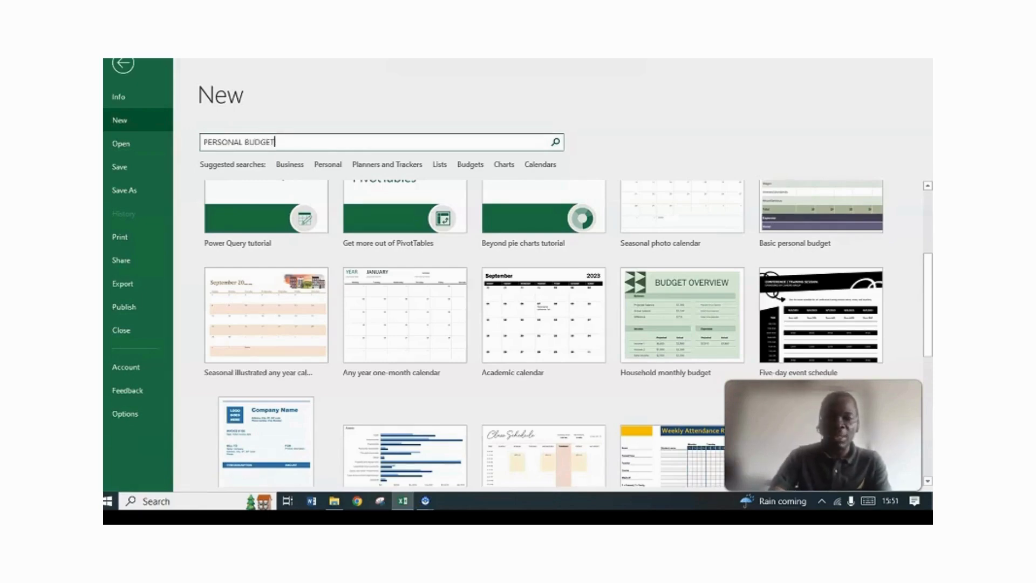
{"action": "key", "text": "Return"}
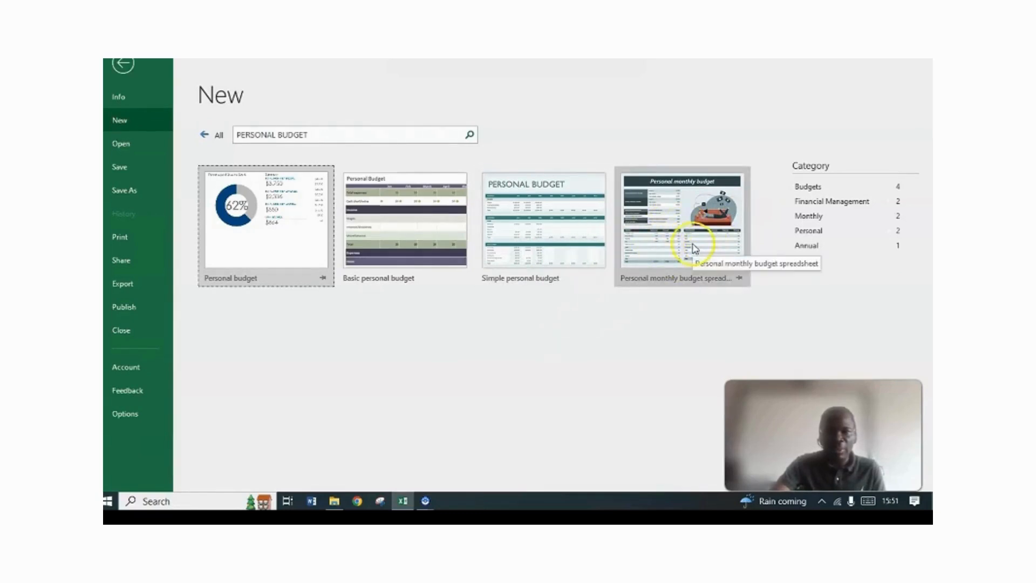
{"action": "left_click", "coordinate": [540, 240]}
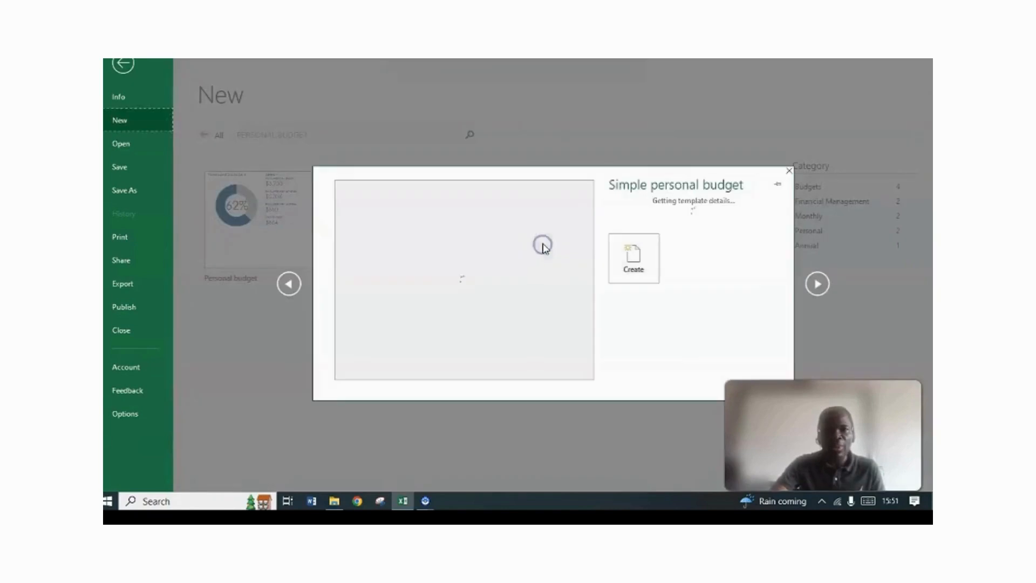
{"action": "left_click", "coordinate": [638, 371]}
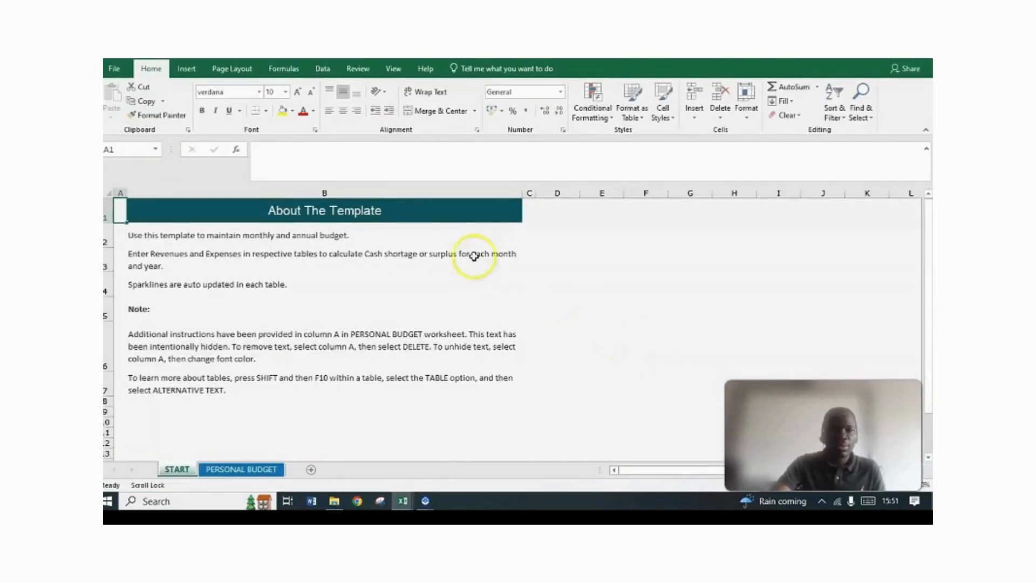
- Open the PERSONAL BUDGET worksheet and look over its income cells
{"action": "left_click", "coordinate": [684, 254]}
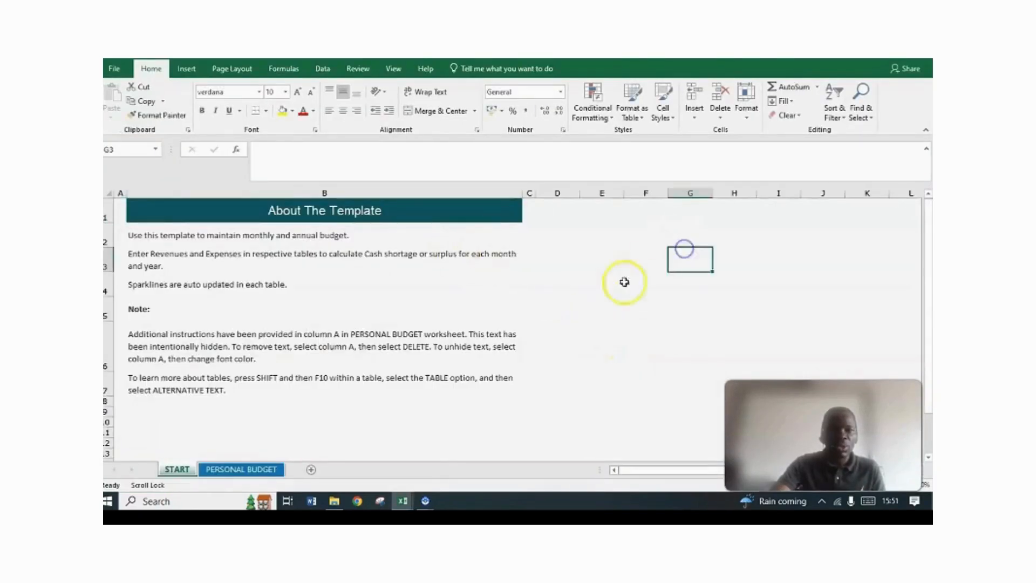
{"action": "left_click", "coordinate": [238, 470]}
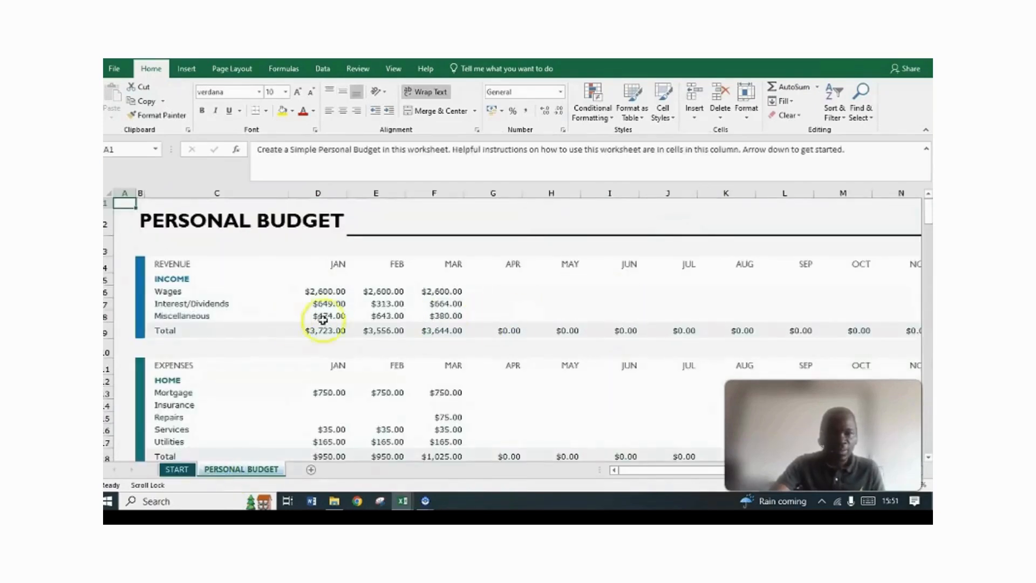
{"action": "left_click", "coordinate": [545, 304]}
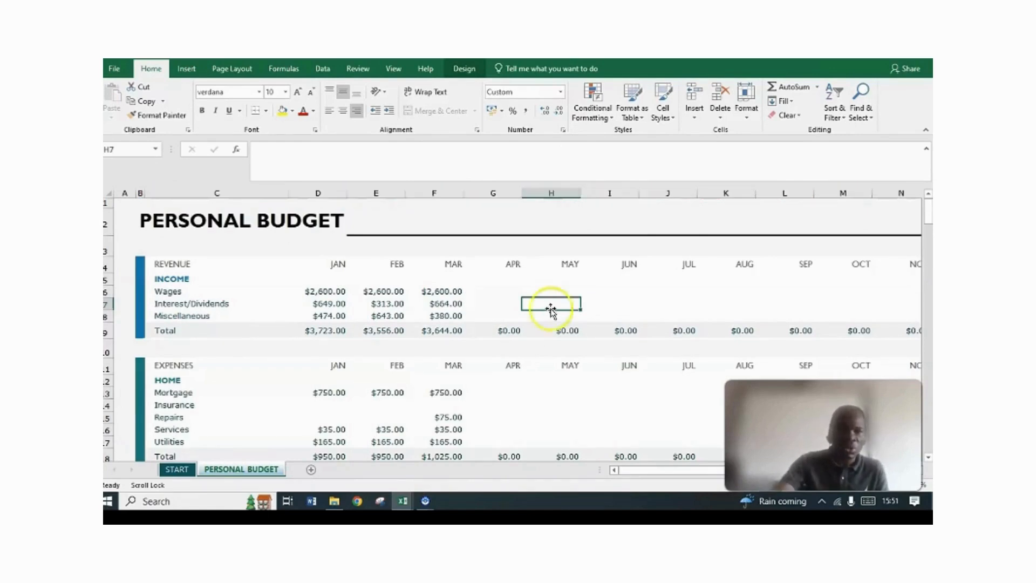
{"action": "left_click", "coordinate": [344, 313]}
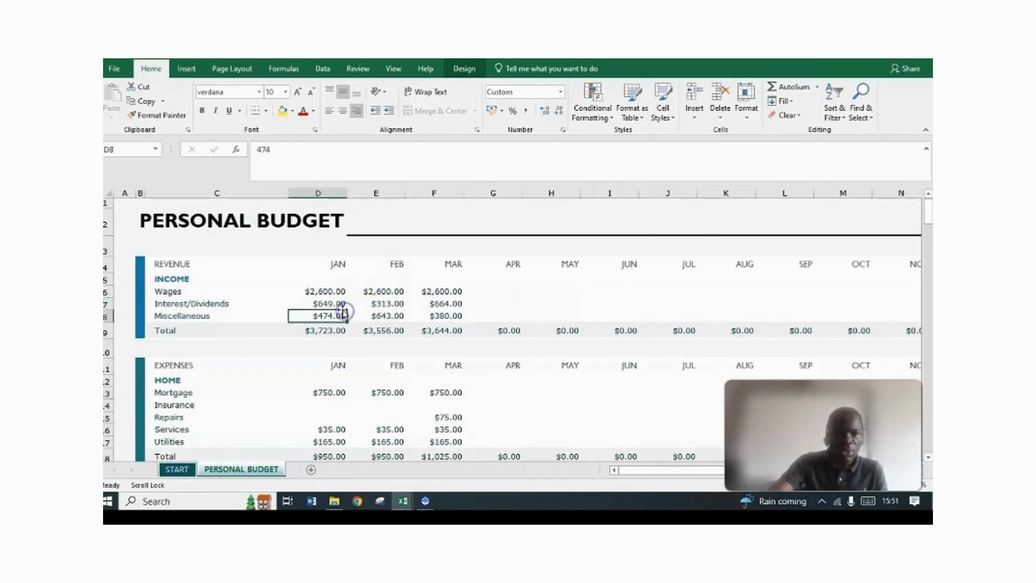
- Set the January income to 2000 for Wages and 1400 for Interest/Dividends
{"action": "left_click", "coordinate": [344, 292]}
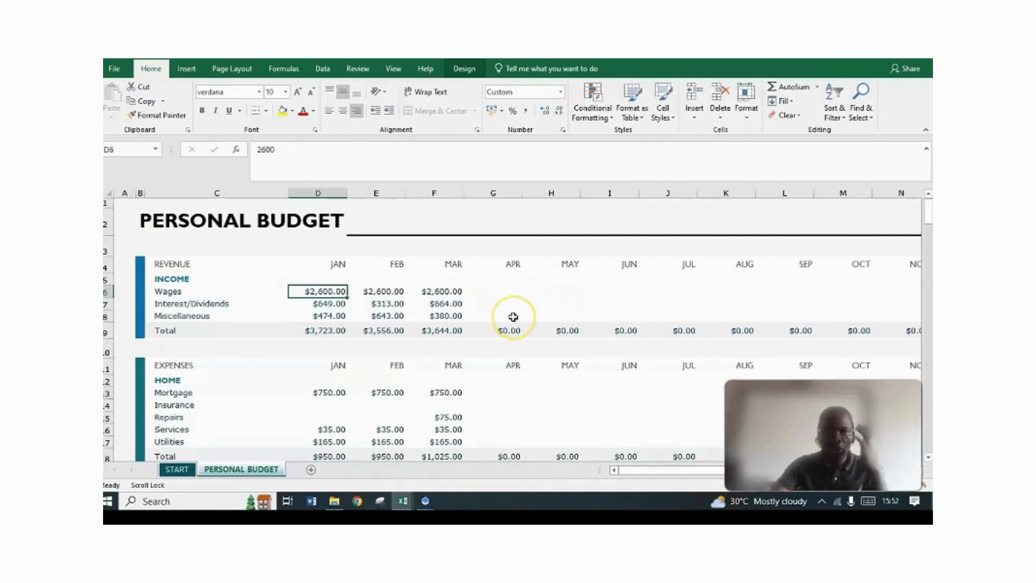
{"action": "type", "text": "2000"}
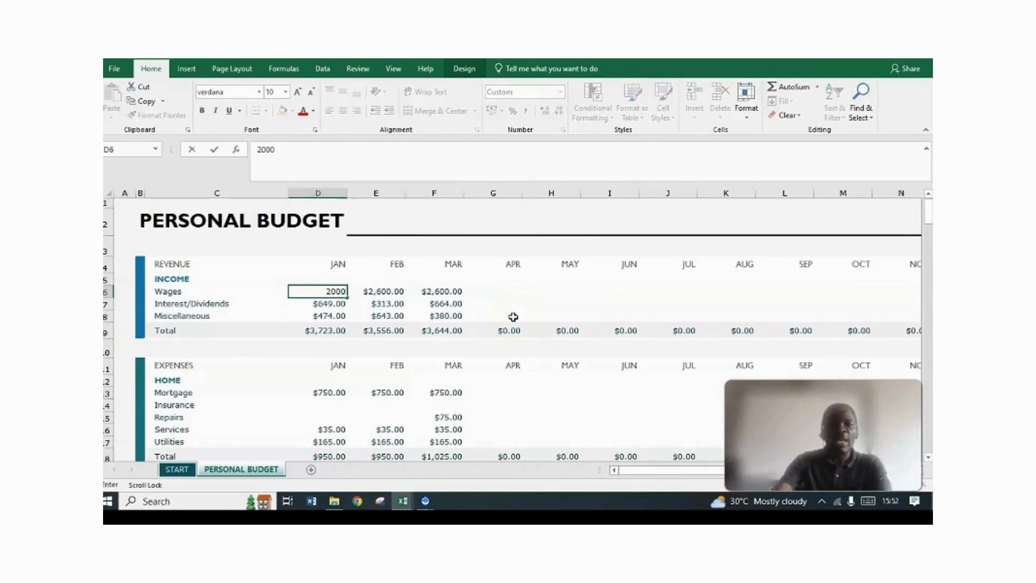
{"action": "left_click", "coordinate": [584, 293]}
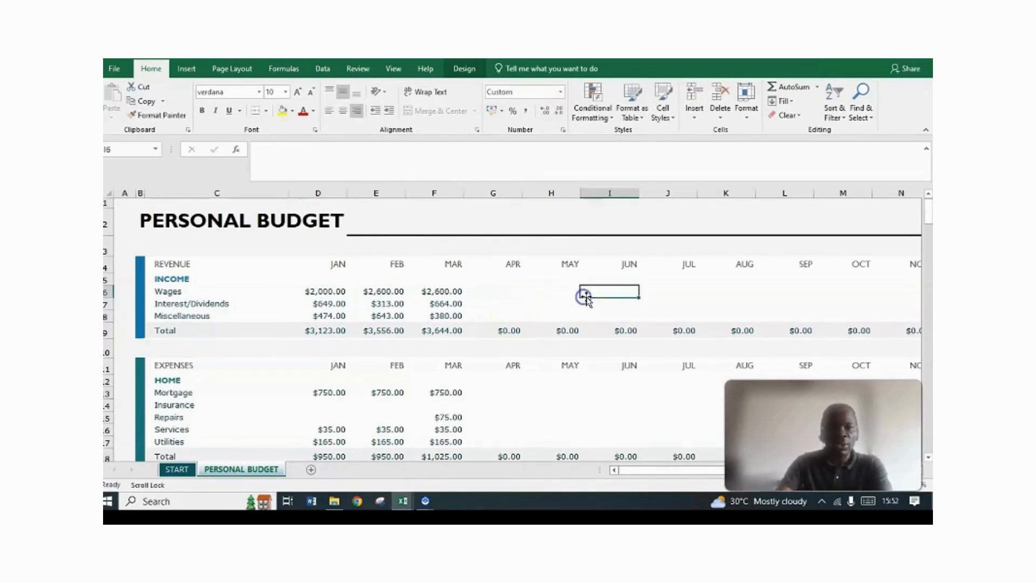
{"action": "left_click", "coordinate": [331, 304]}
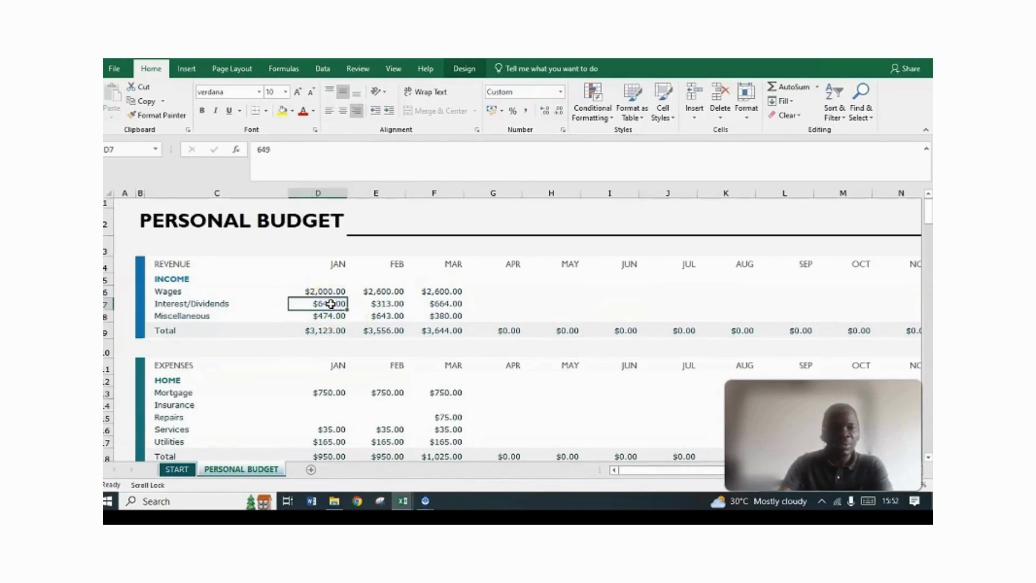
{"action": "type", "text": "14"}
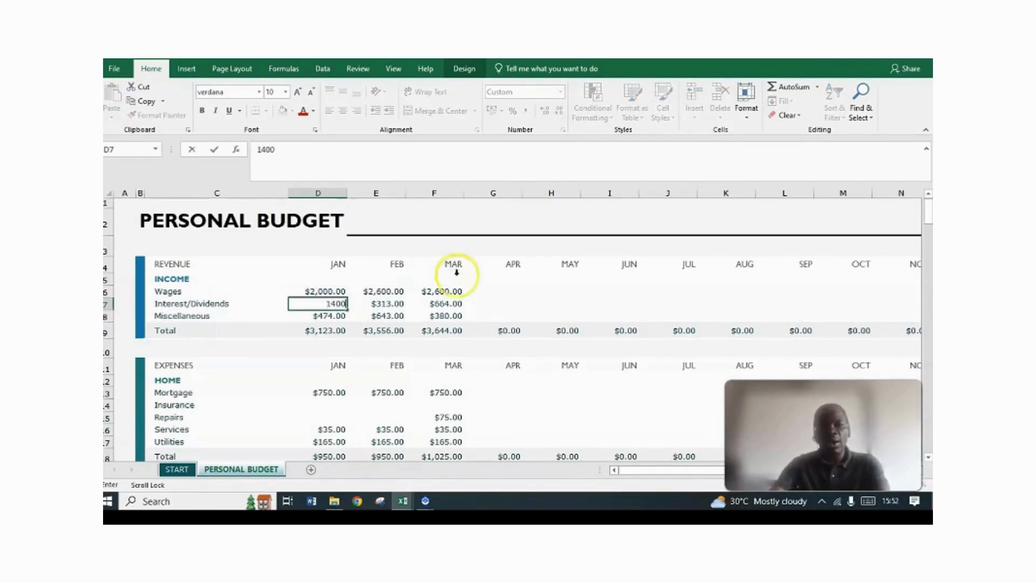
{"action": "left_click", "coordinate": [489, 300]}
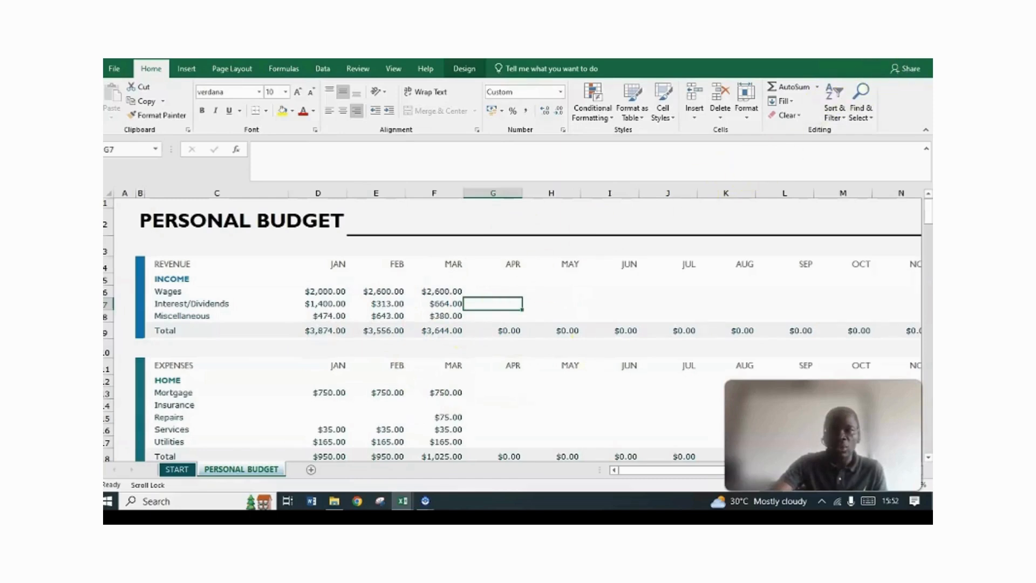
- Close the budget workbook, saving it to the Desktop as Simple personal budget1.xlsx
{"action": "left_click", "coordinate": [921, 53]}
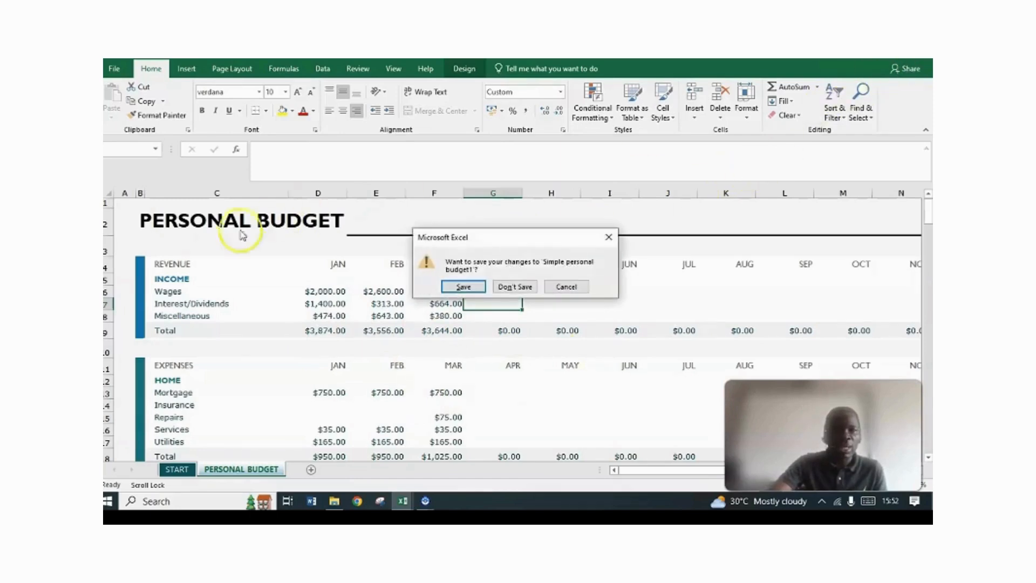
{"action": "left_click", "coordinate": [465, 289]}
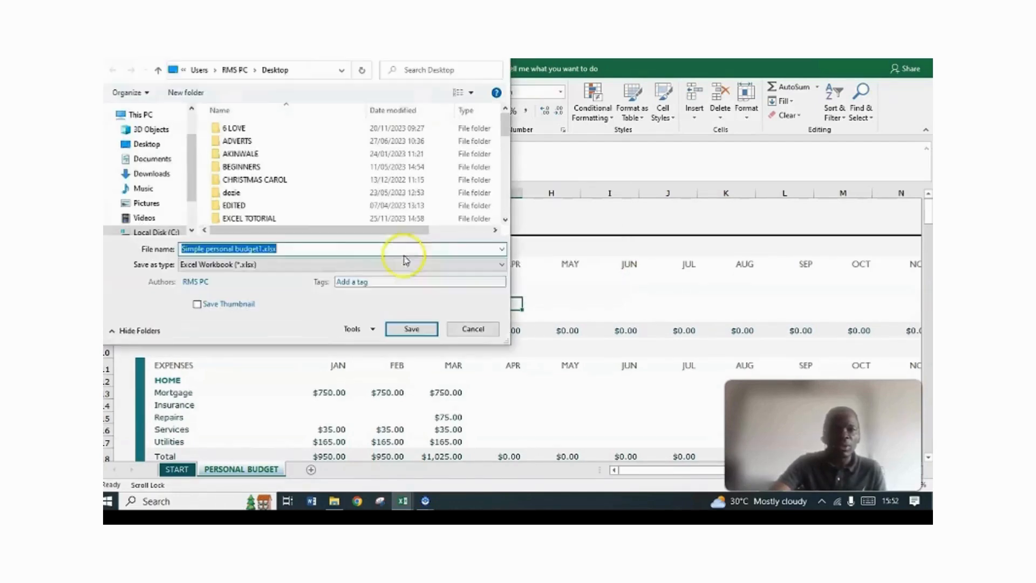
{"action": "left_click", "coordinate": [145, 143]}
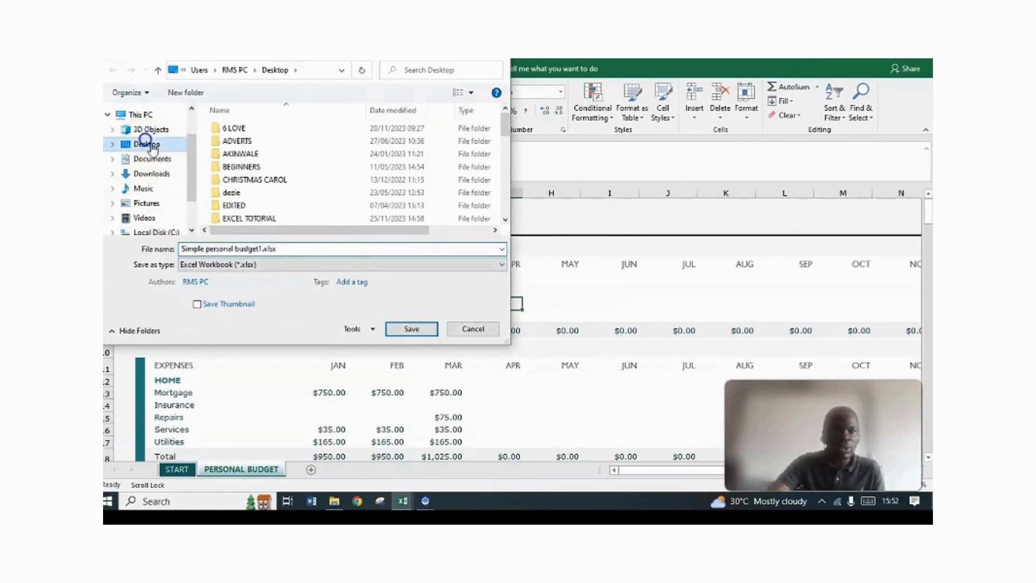
{"action": "left_click", "coordinate": [412, 337]}
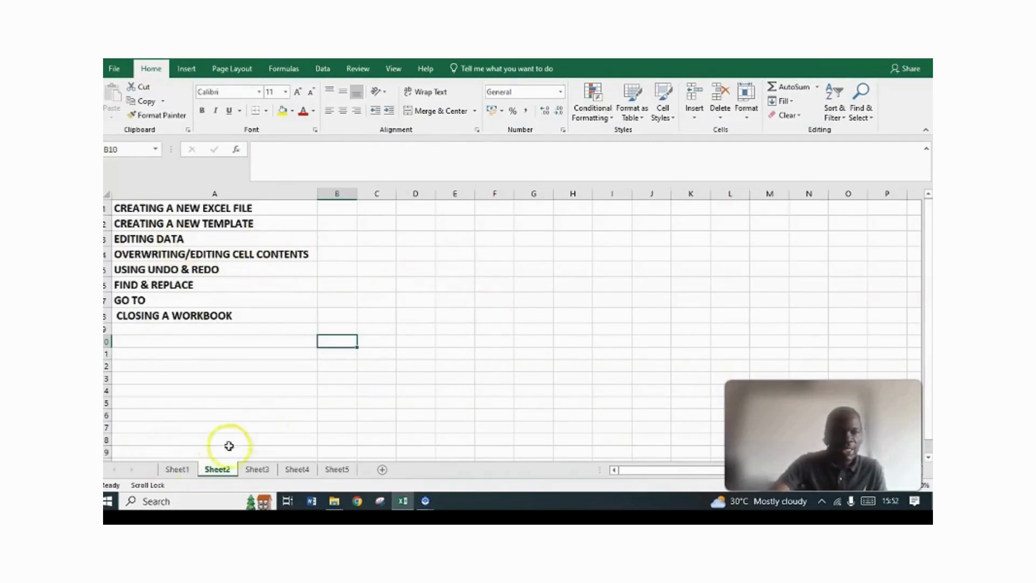
- Enter MONDAY in cell F1 and fill the weekday series down to F7
{"action": "left_click", "coordinate": [478, 286]}
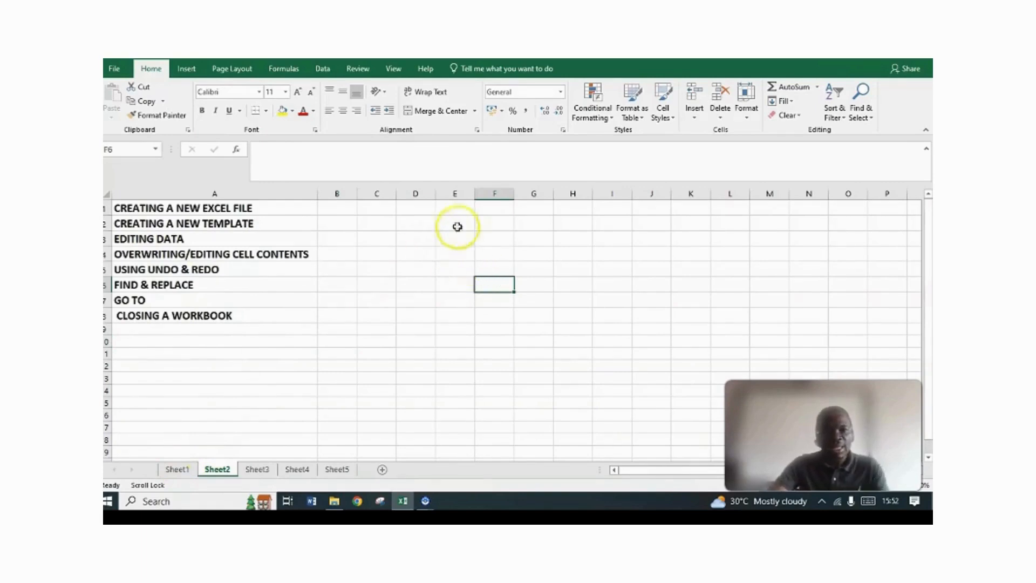
{"action": "left_click", "coordinate": [491, 213]}
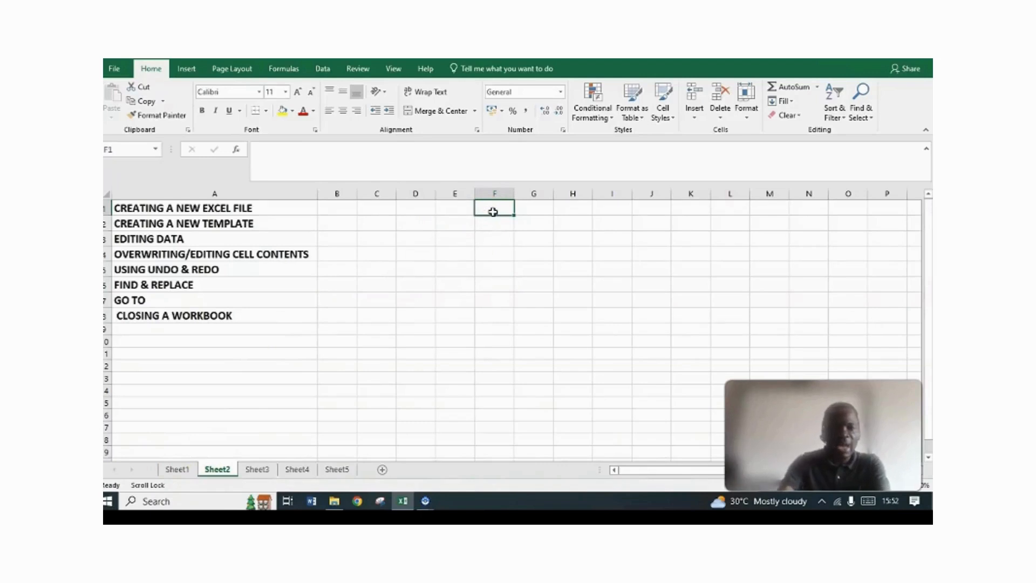
{"action": "type", "text": "MONDAY"}
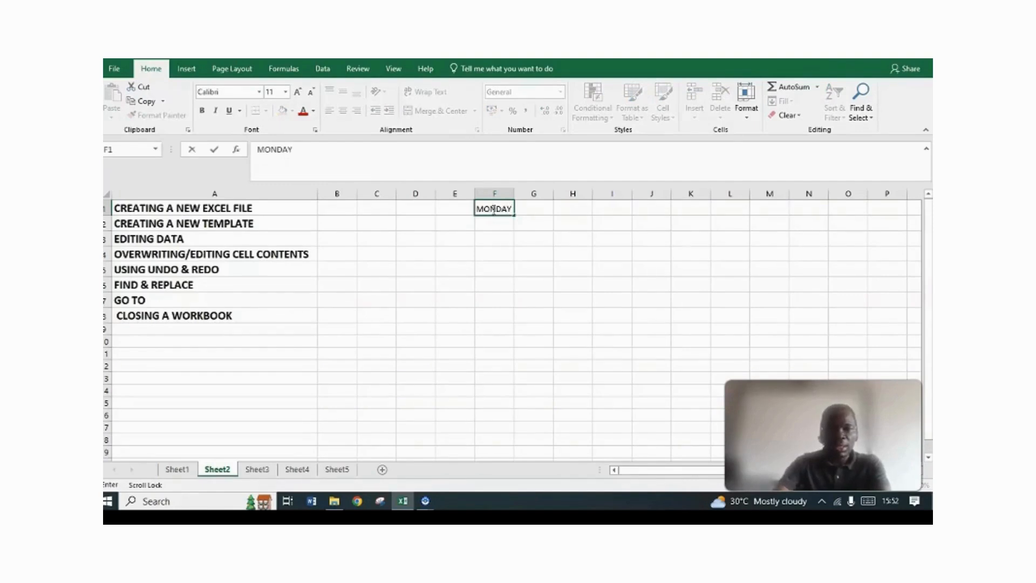
{"action": "left_click", "coordinate": [479, 223]}
{"action": "left_click", "coordinate": [487, 209]}
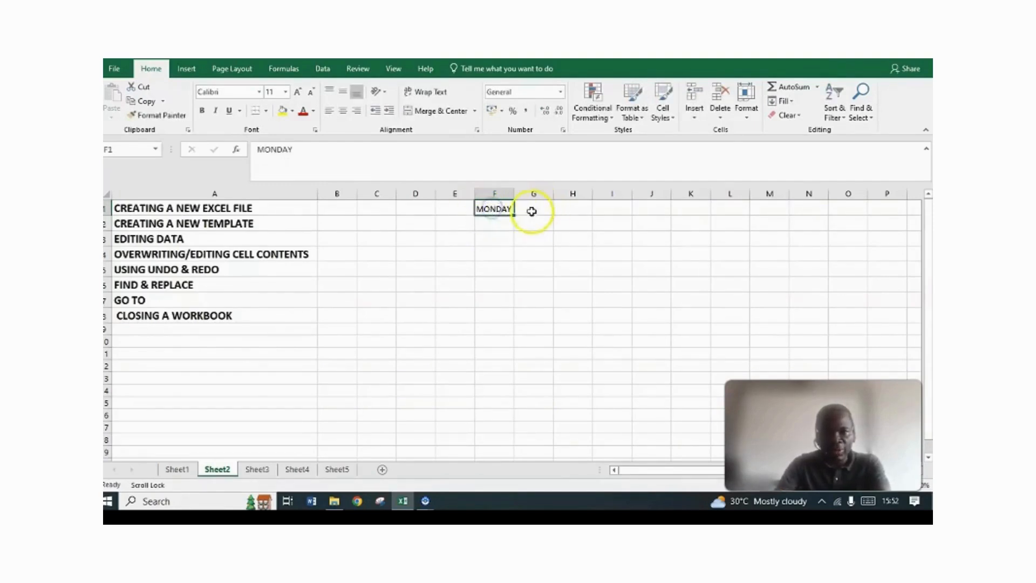
{"action": "left_click_drag", "start_coordinate": [513, 213], "coordinate": [514, 311]}
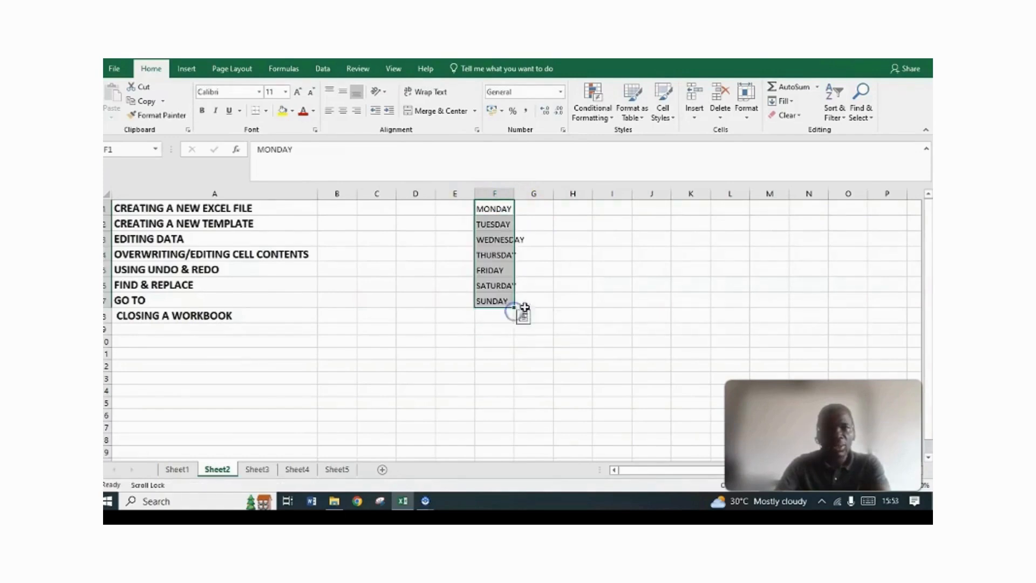
- Autofit the width of column F to the weekday names and open cell F1 for editing
{"action": "double_click", "coordinate": [514, 193]}
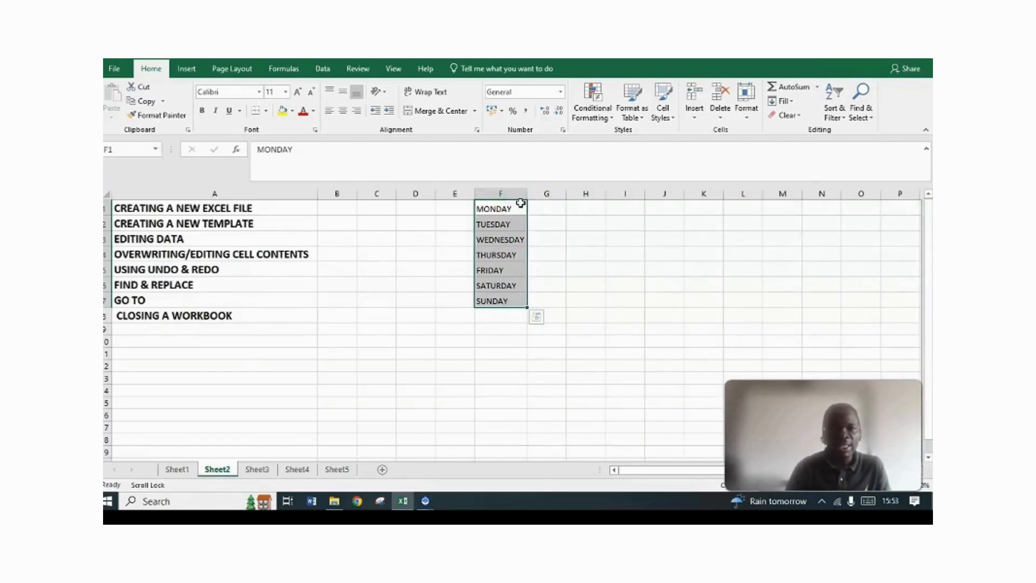
{"action": "left_click", "coordinate": [521, 205]}
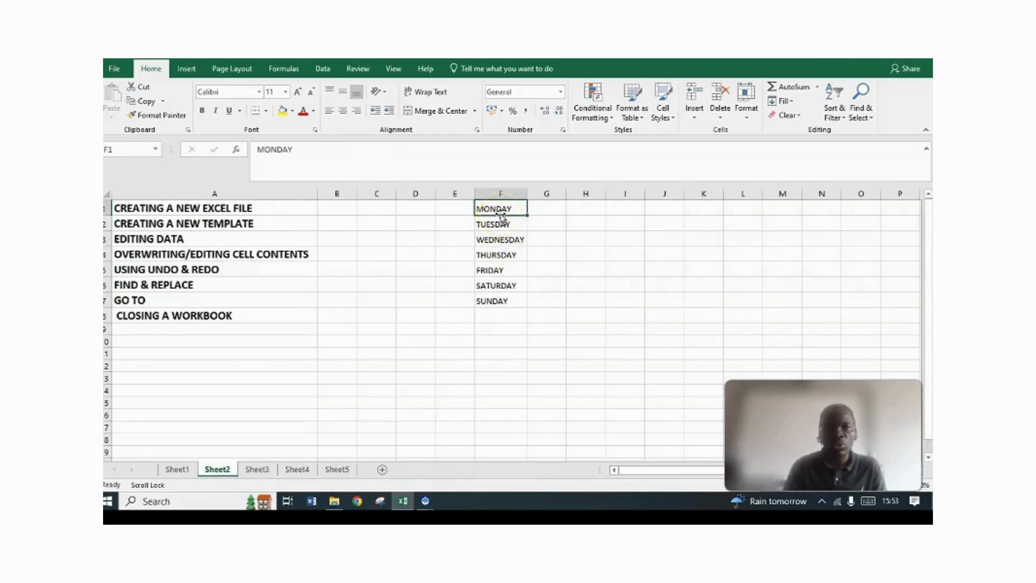
{"action": "left_click", "coordinate": [511, 207]}
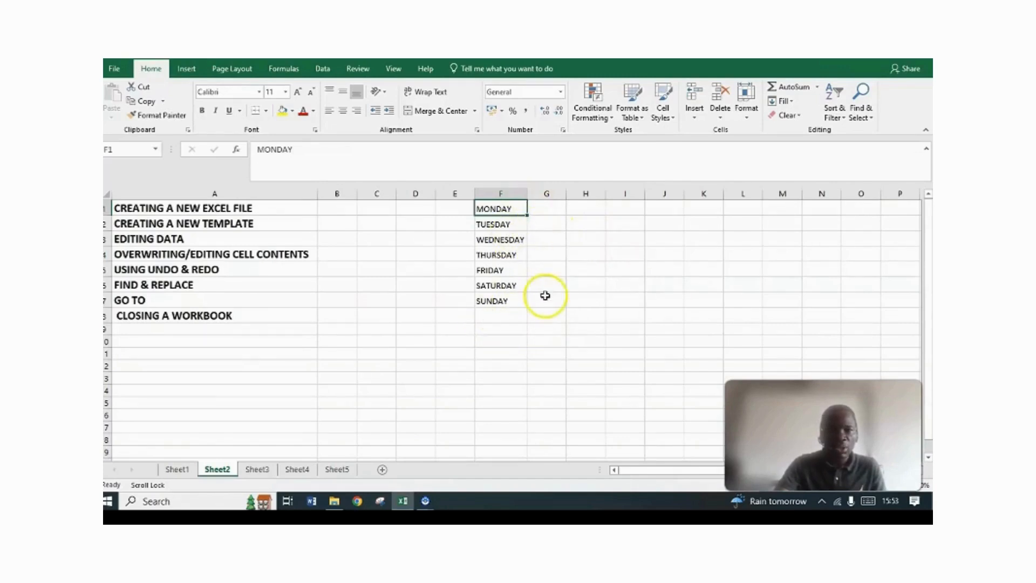
{"action": "double_click", "coordinate": [515, 209]}
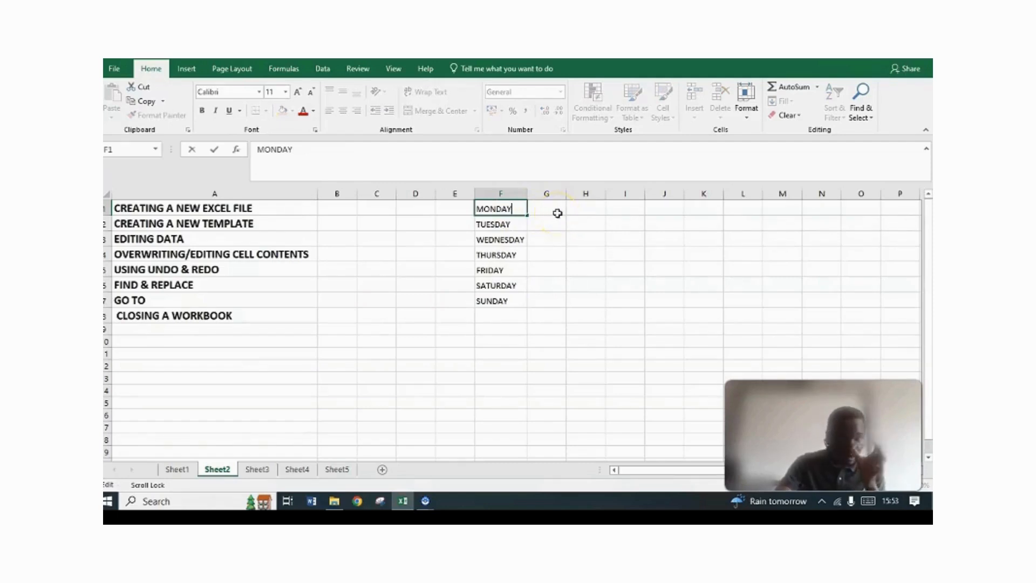
- Cut SUNDAY from cell F7 and insert the cut cell above MONDAY in F1
{"action": "left_click", "coordinate": [492, 300]}
{"action": "right_click", "coordinate": [497, 298]}
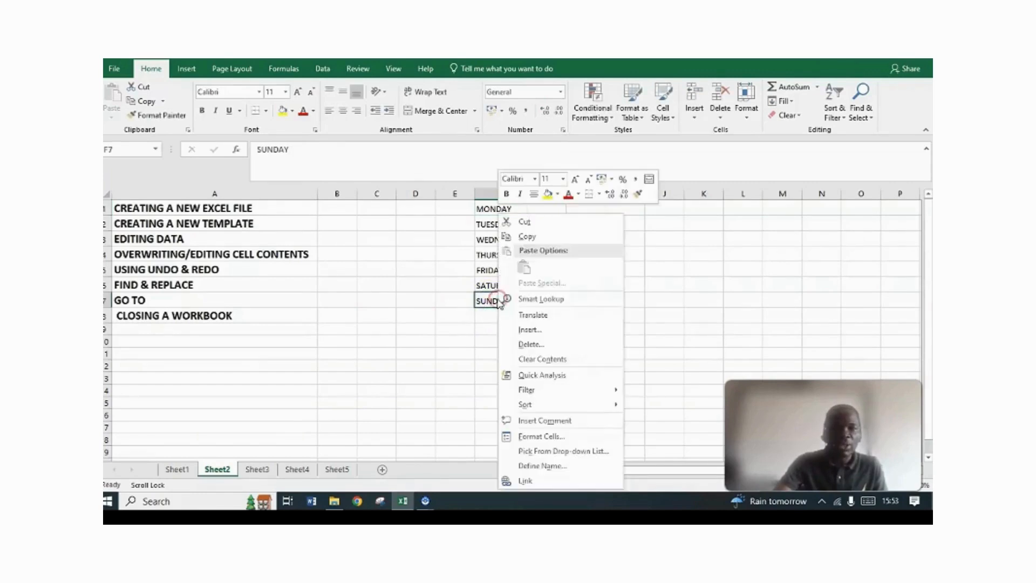
{"action": "left_click", "coordinate": [521, 221]}
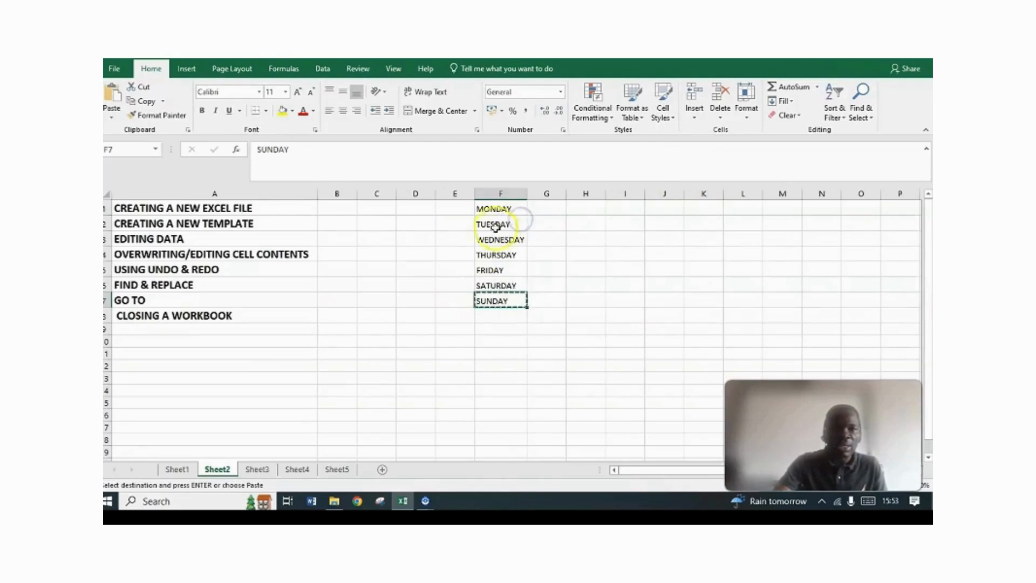
{"action": "right_click", "coordinate": [482, 210]}
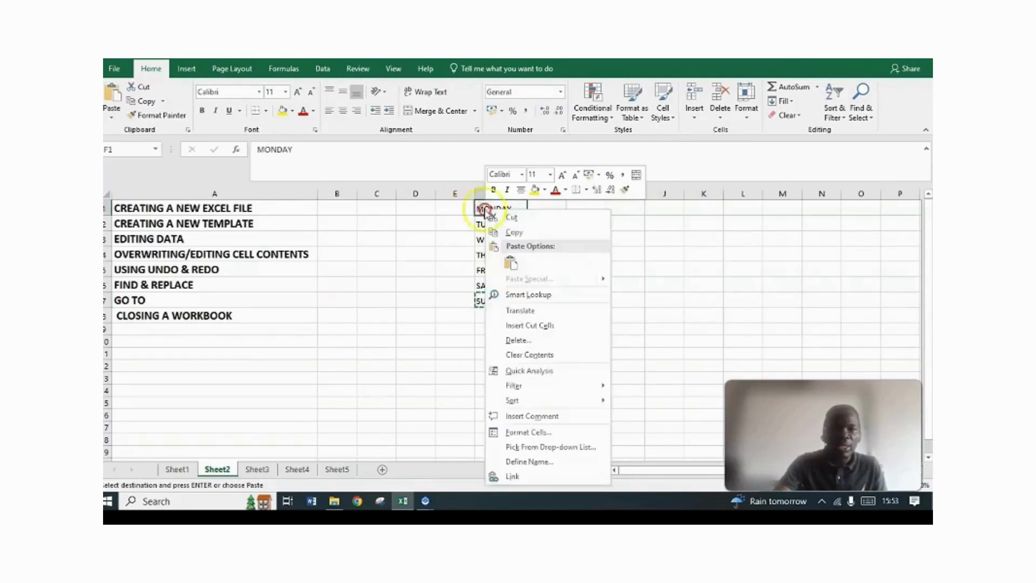
{"action": "left_click", "coordinate": [545, 324]}
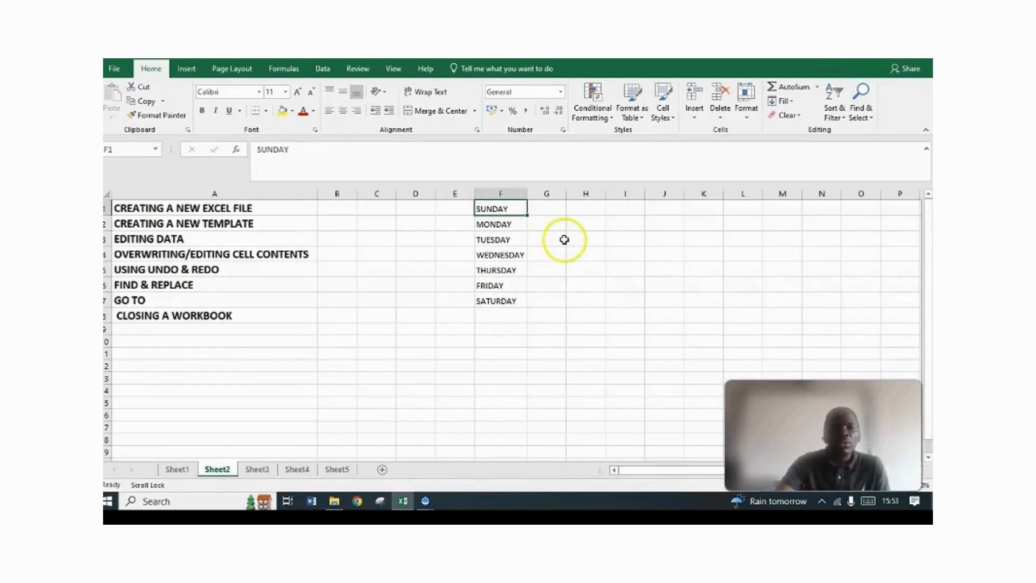
- Shorten MONDAY in cell F2 to MON and undo that edit
{"action": "left_click", "coordinate": [495, 225]}
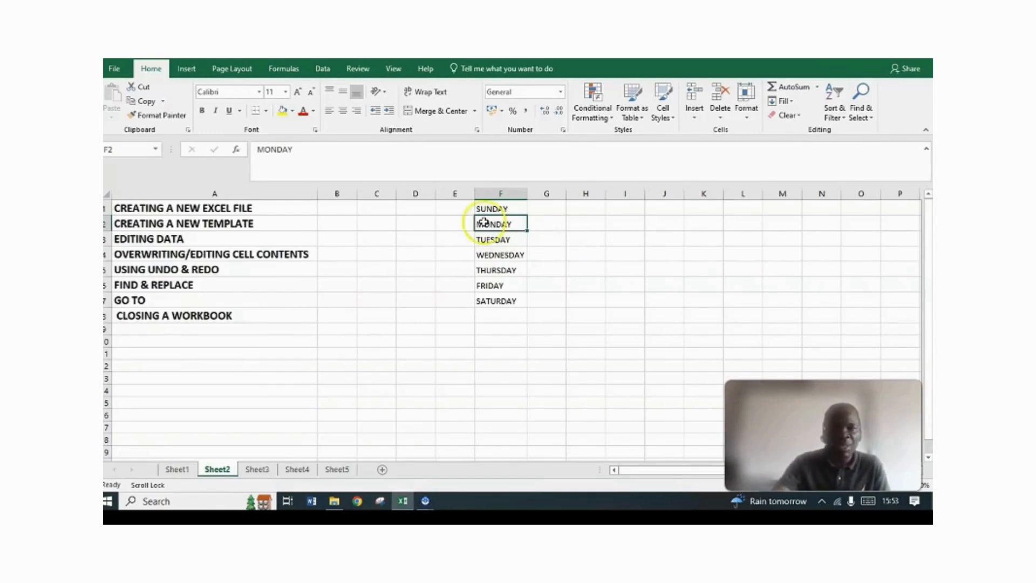
{"action": "double_click", "coordinate": [517, 222]}
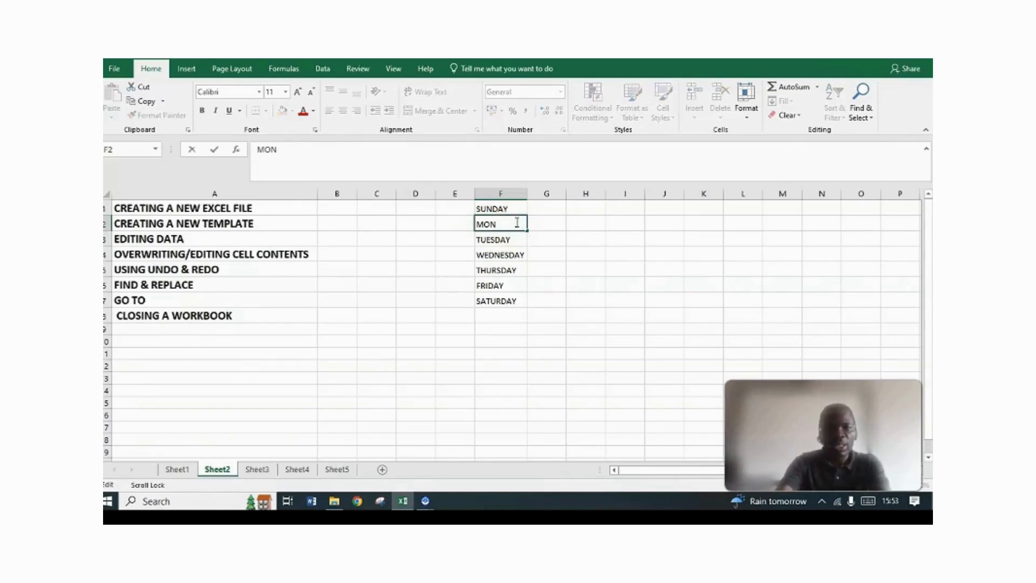
{"action": "left_click", "coordinate": [629, 218]}
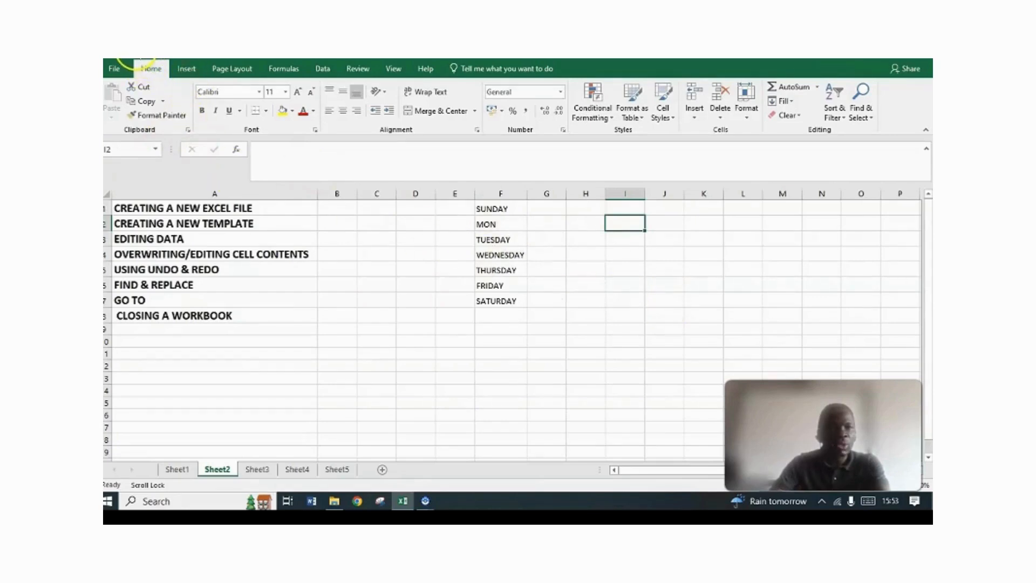
{"action": "left_click", "coordinate": [132, 54]}
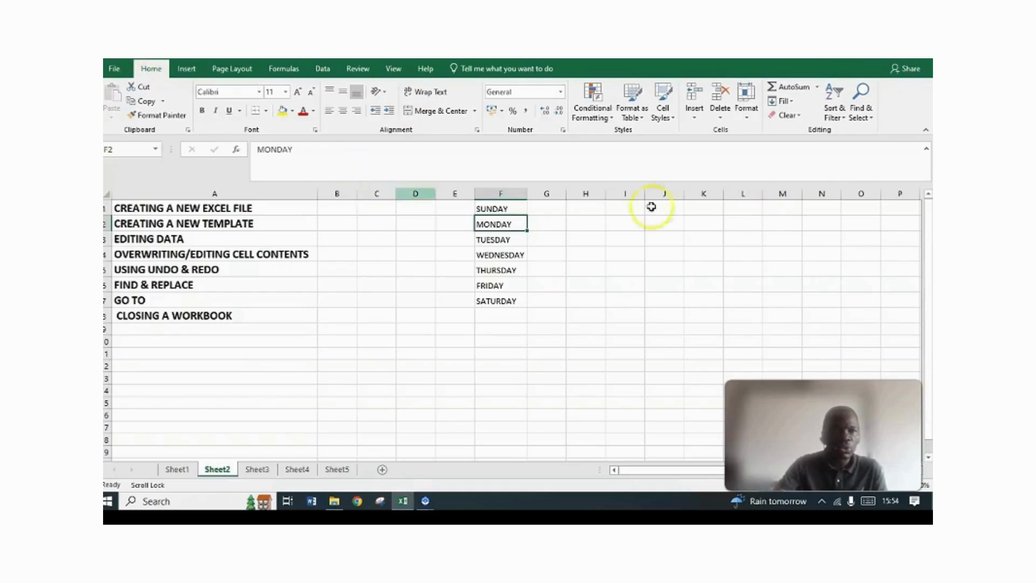
{"action": "left_click", "coordinate": [643, 285]}
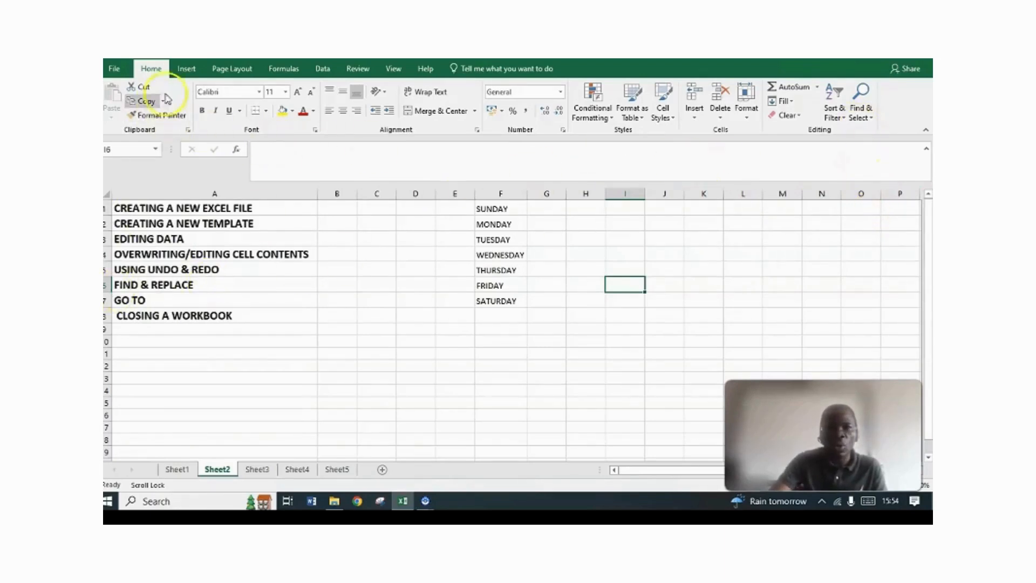
{"action": "left_click", "coordinate": [874, 123]}
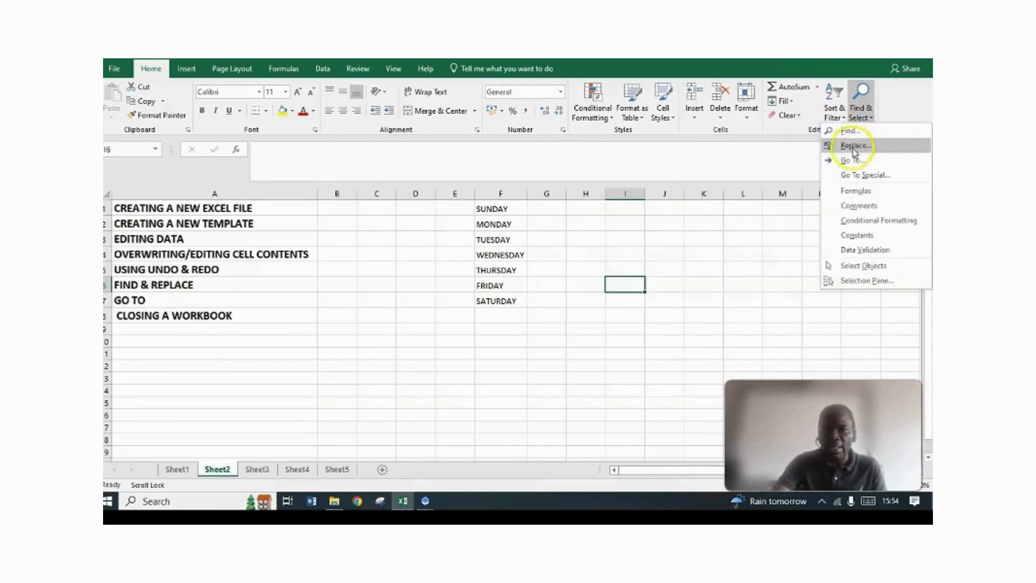
{"action": "left_click", "coordinate": [849, 131]}
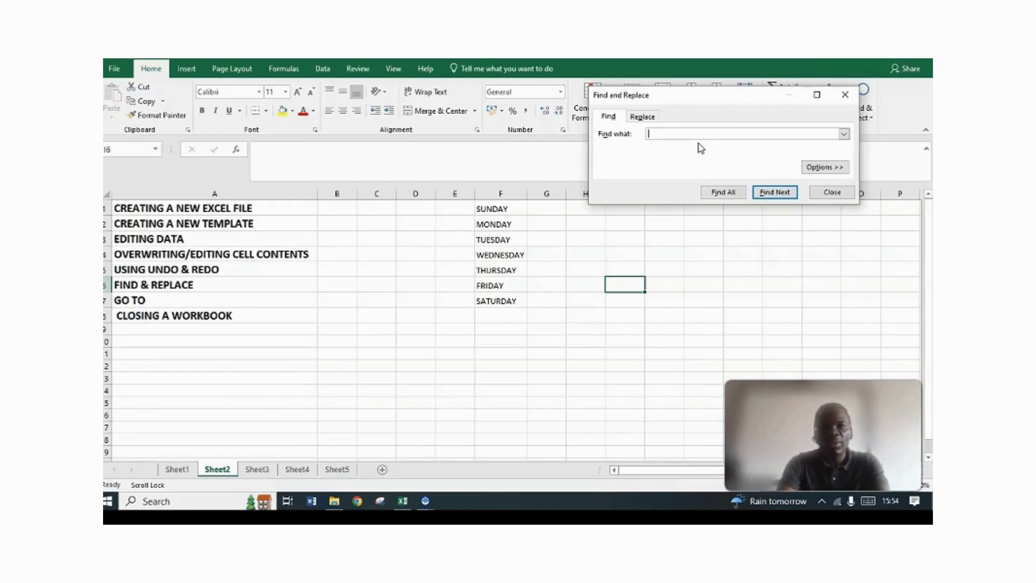
{"action": "left_click", "coordinate": [845, 94]}
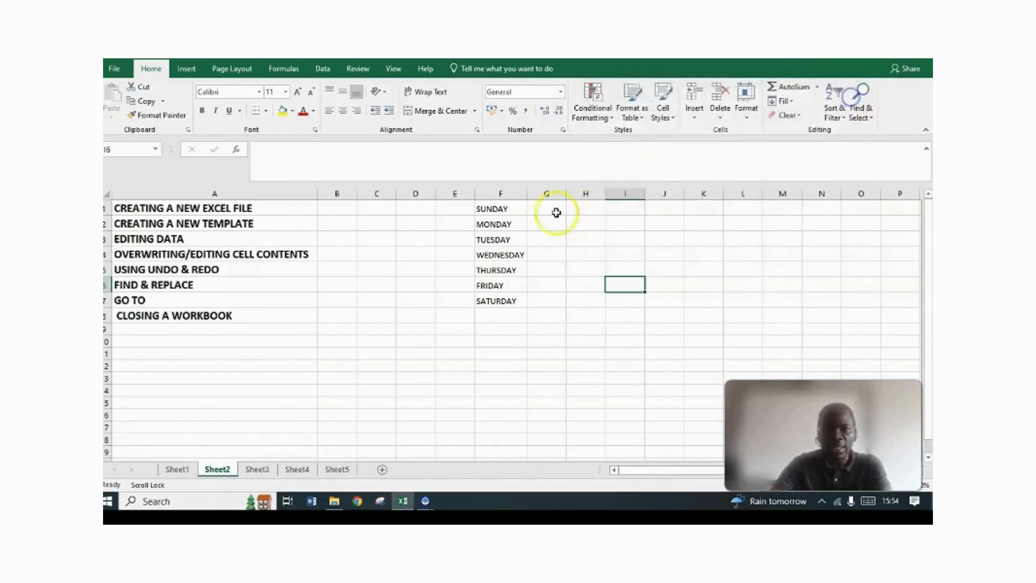
- Enter 50, 70, 80 and 50 in cells G1 to G4 beside SUNDAY through WEDNESDAY
{"action": "left_click", "coordinate": [553, 211]}
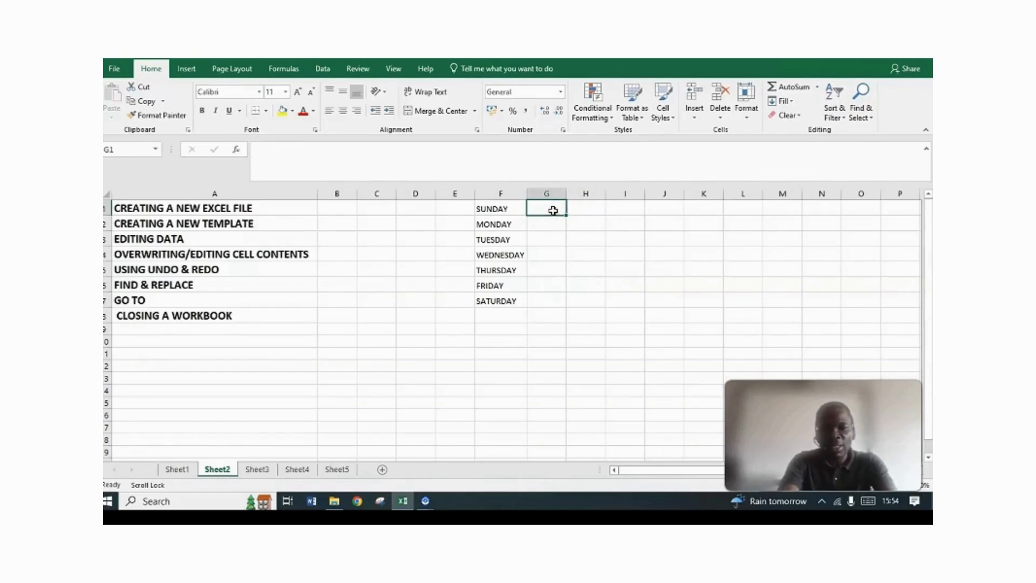
{"action": "type", "text": "50"}
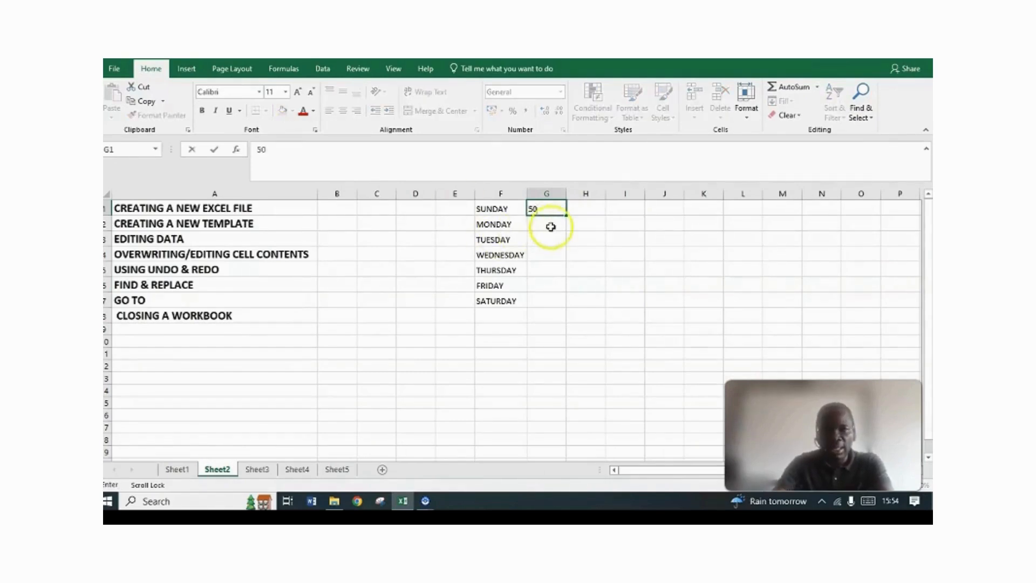
{"action": "left_click", "coordinate": [551, 226]}
{"action": "type", "text": "70"}
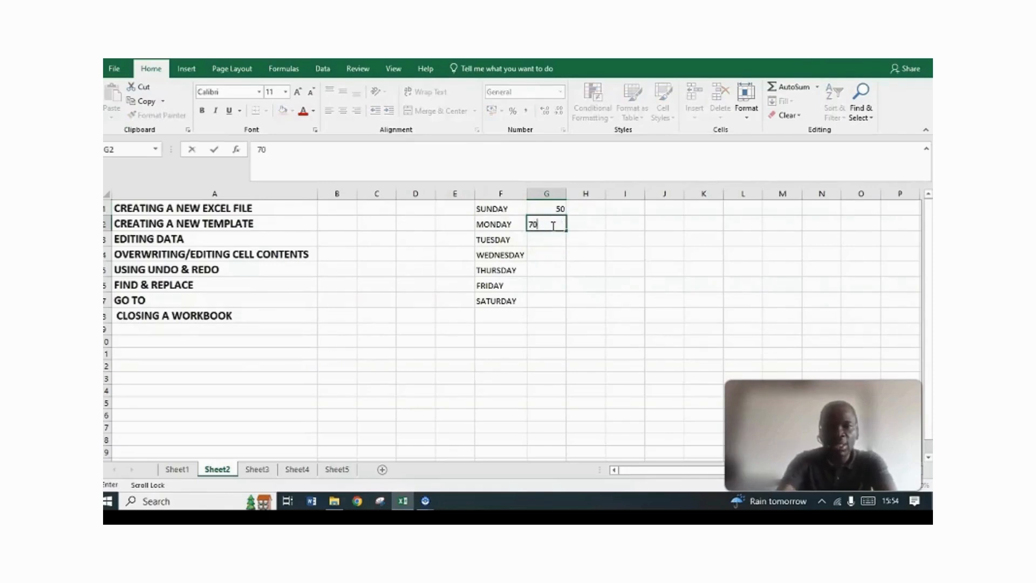
{"action": "left_click", "coordinate": [558, 244]}
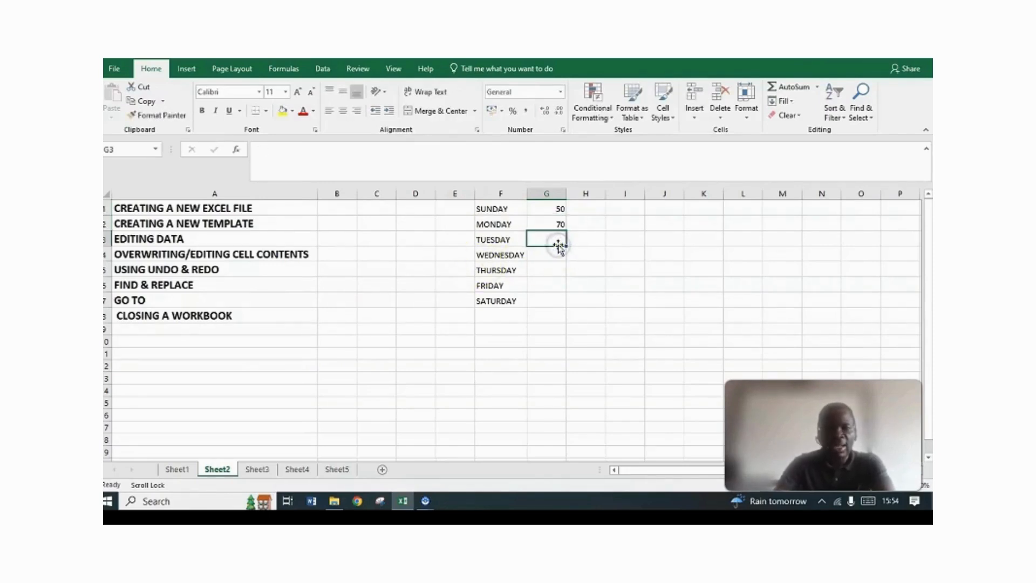
{"action": "type", "text": "80"}
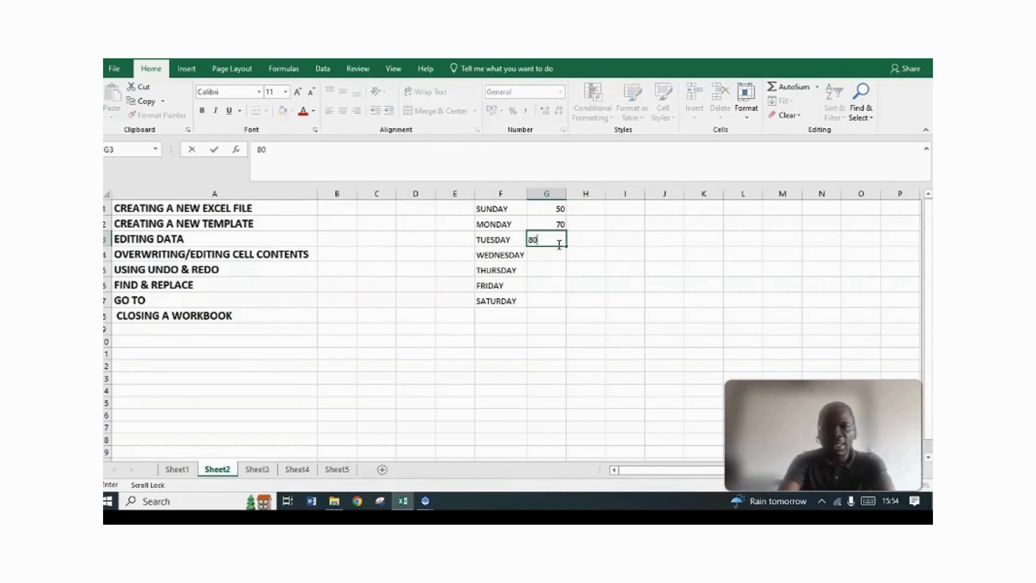
{"action": "left_click", "coordinate": [557, 256]}
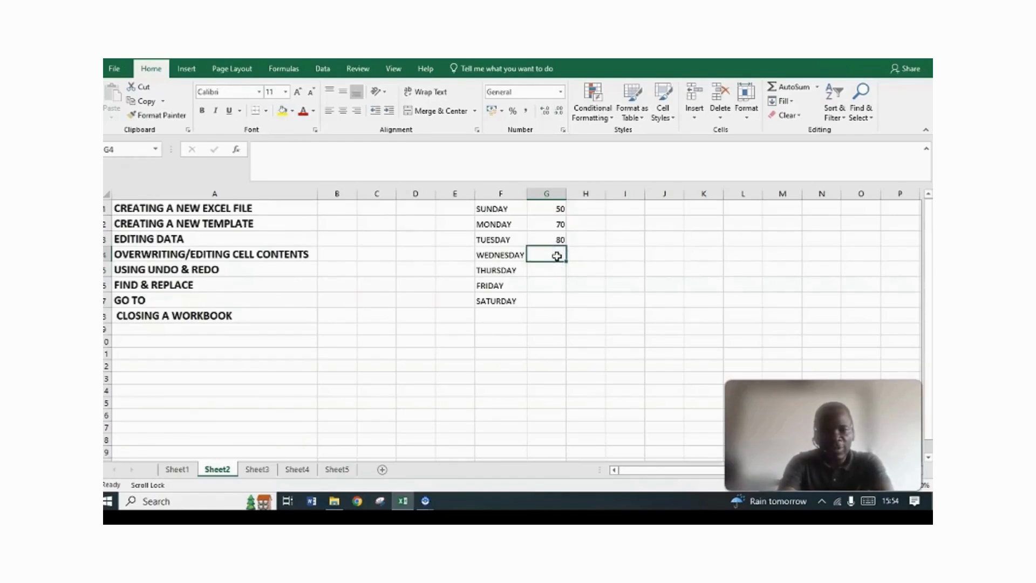
{"action": "type", "text": "50"}
- Enter 90, 100 and 120 in cells G5 to G7 beside THURSDAY, FRIDAY and SATURDAY
{"action": "left_click", "coordinate": [558, 271]}
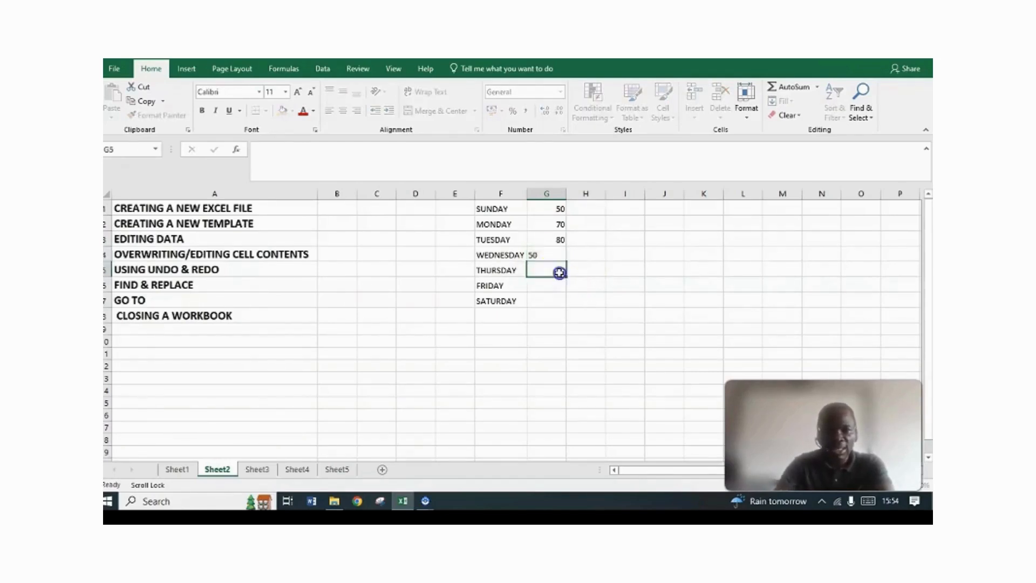
{"action": "type", "text": "90"}
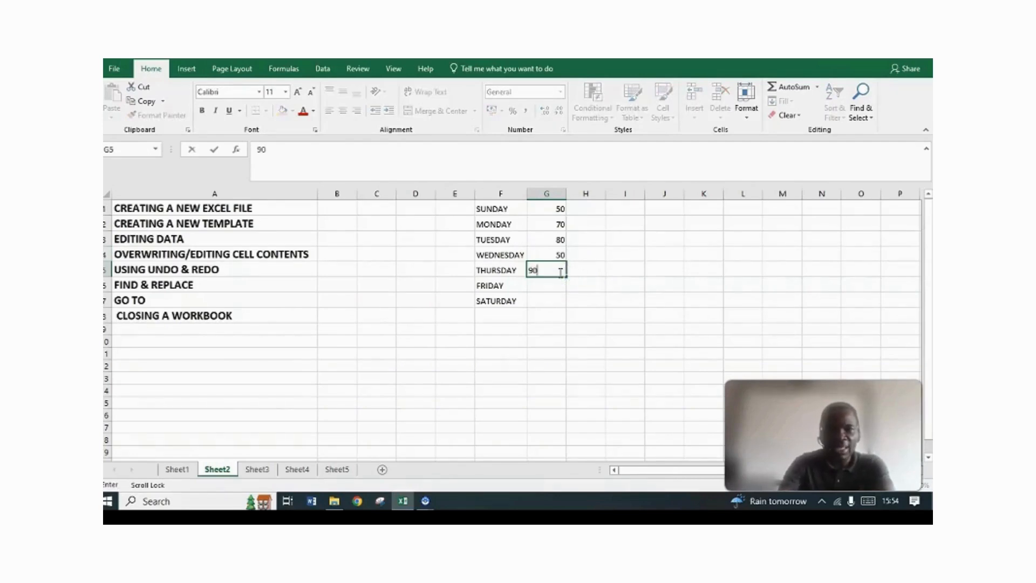
{"action": "left_click", "coordinate": [539, 287]}
{"action": "type", "text": "1"}
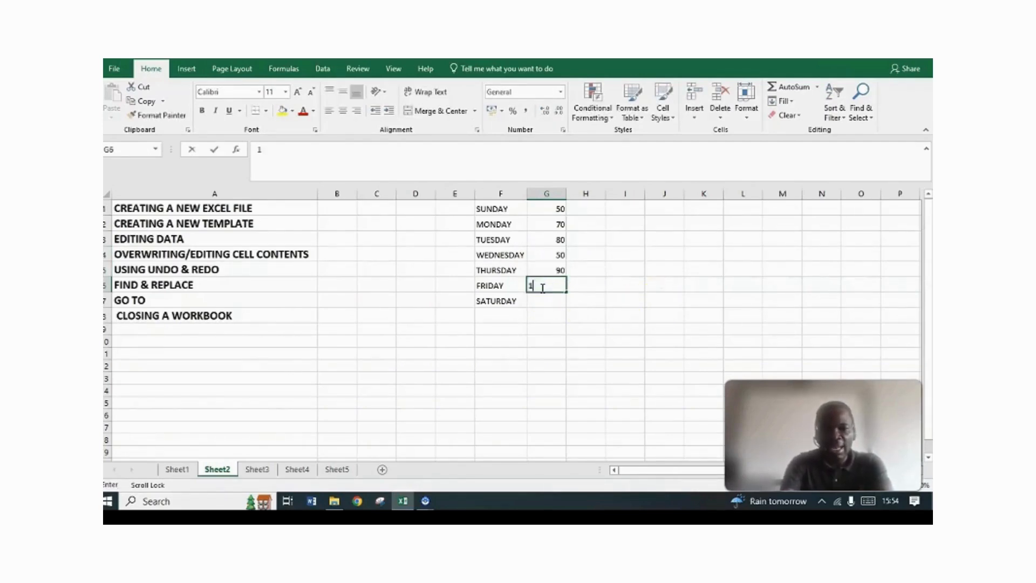
{"action": "type", "text": "00"}
{"action": "left_click", "coordinate": [545, 301]}
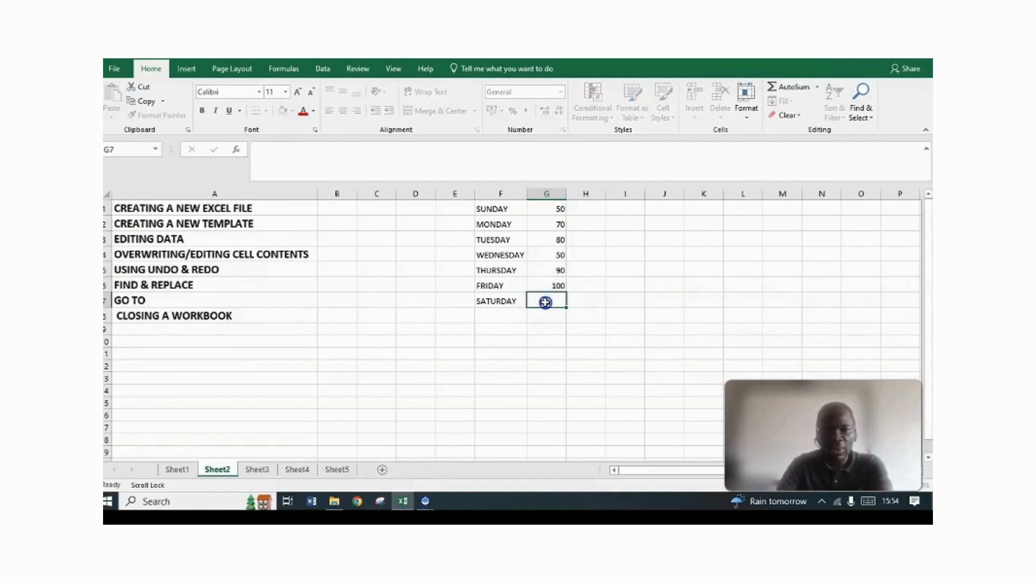
{"action": "type", "text": "120"}
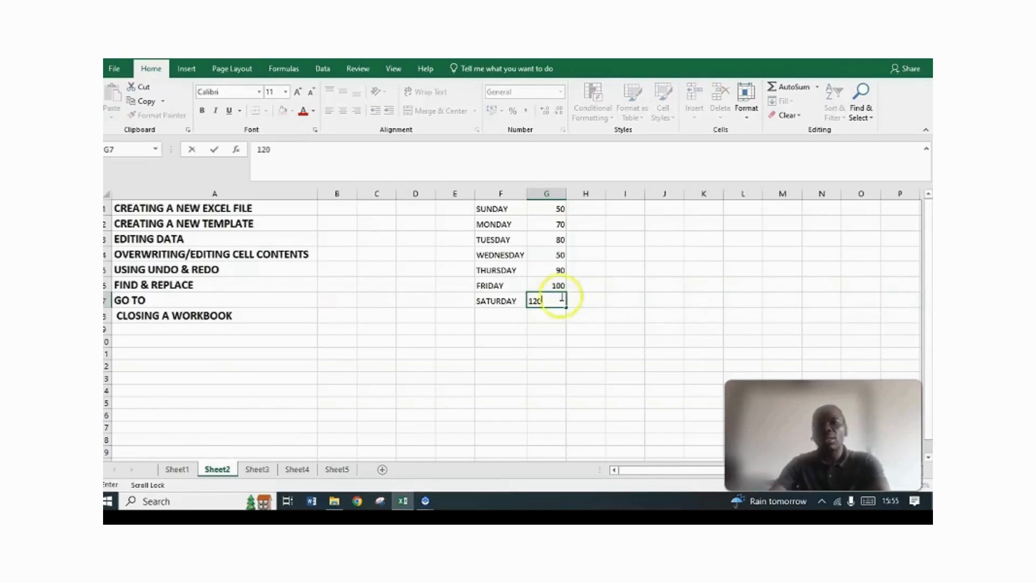
{"action": "left_click", "coordinate": [612, 286]}
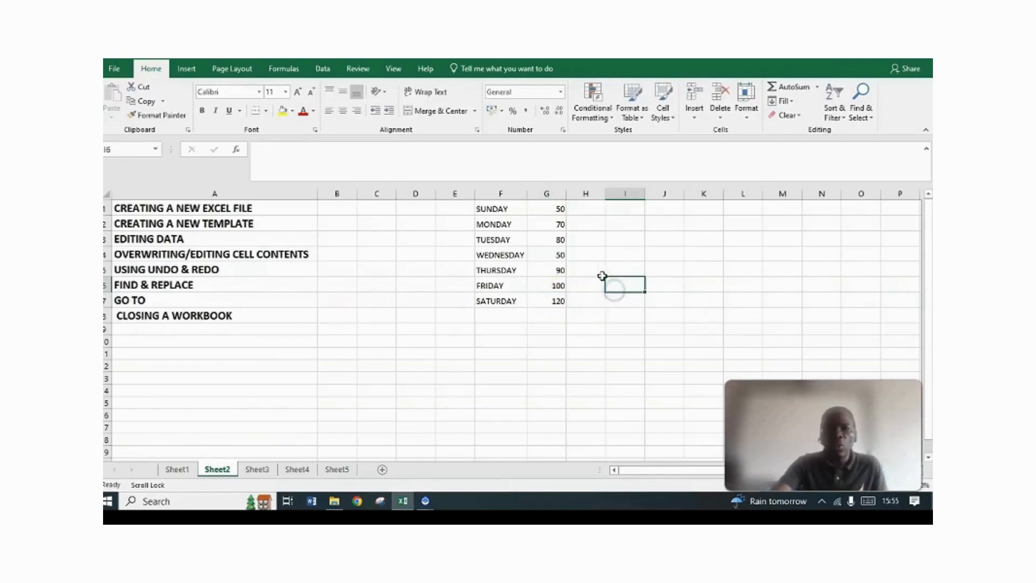
{"action": "left_click", "coordinate": [559, 257]}
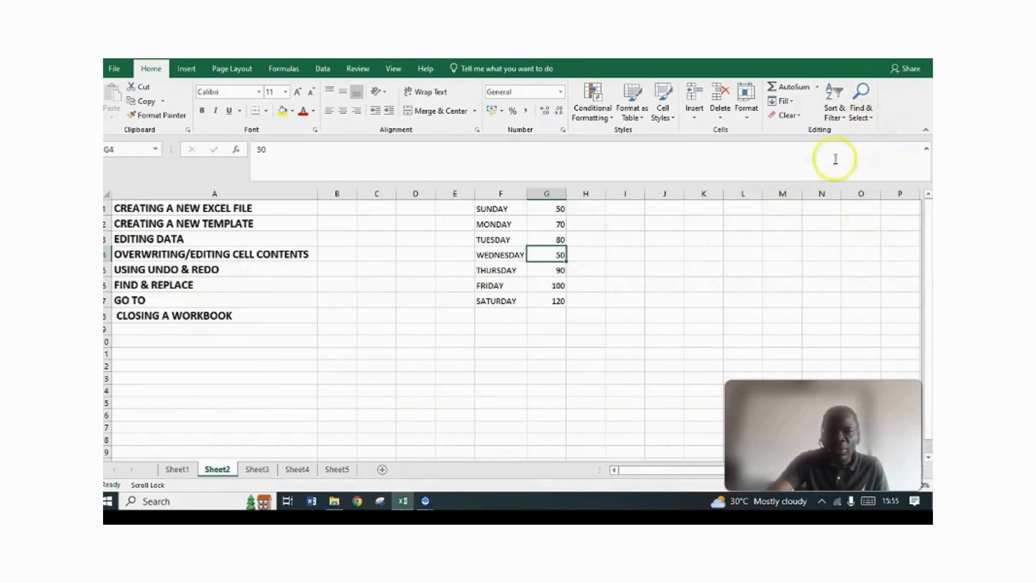
{"action": "left_click", "coordinate": [870, 120]}
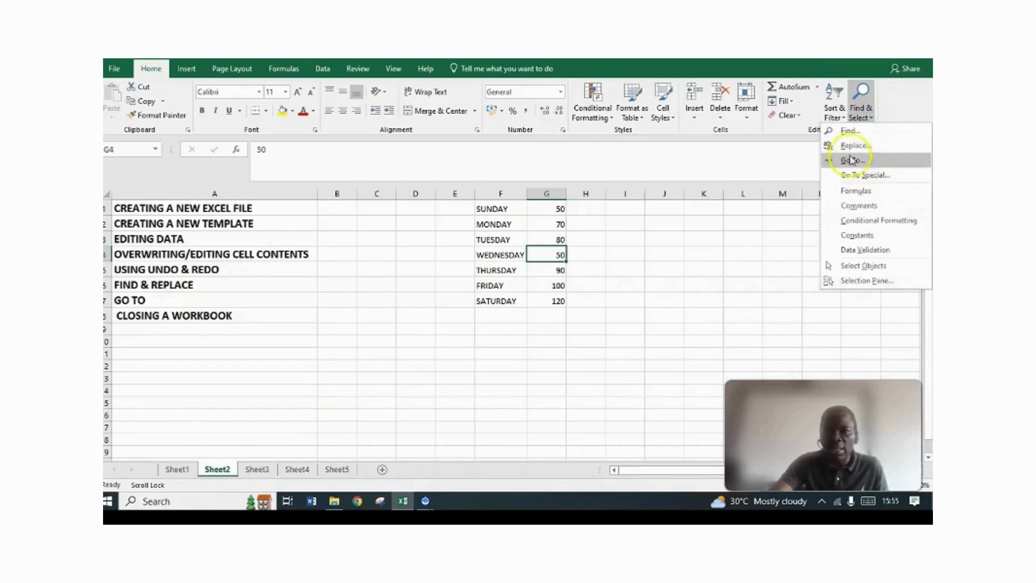
{"action": "left_click", "coordinate": [851, 146]}
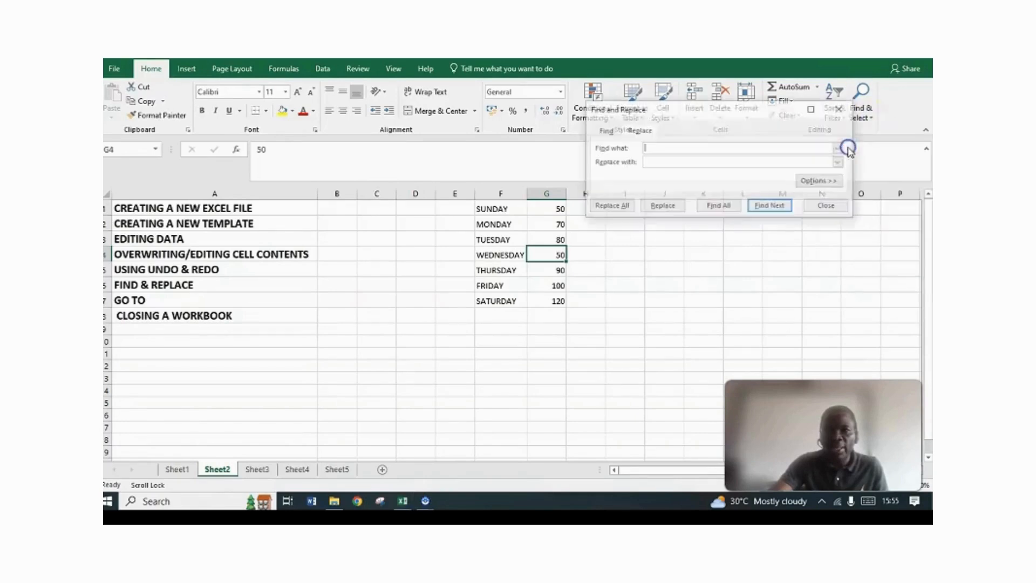
{"action": "left_click", "coordinate": [839, 109]}
- Search the worksheet for 50 with Find and go to the next match
{"action": "left_click", "coordinate": [861, 111]}
{"action": "left_click", "coordinate": [862, 131]}
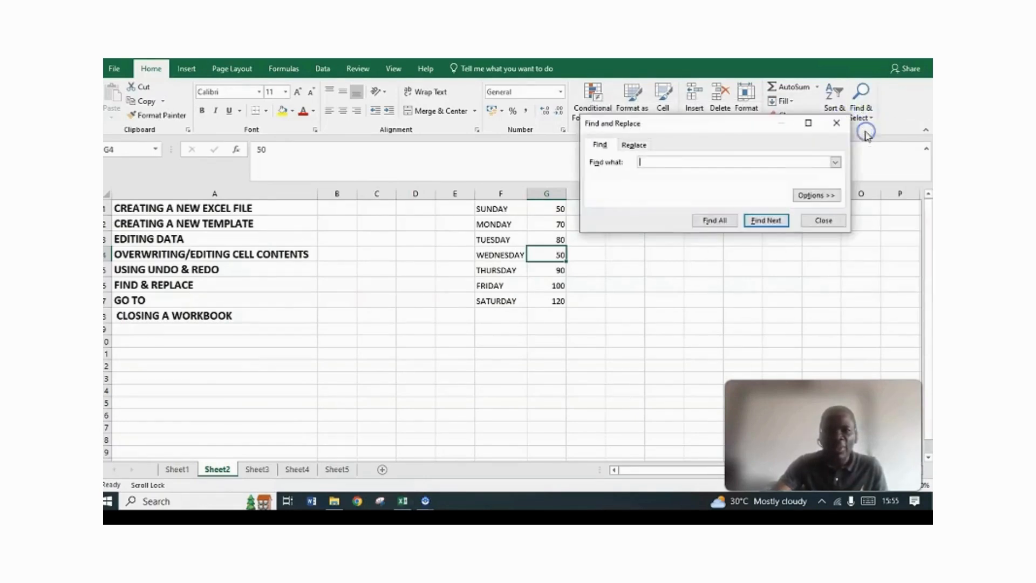
{"action": "type", "text": "5"}
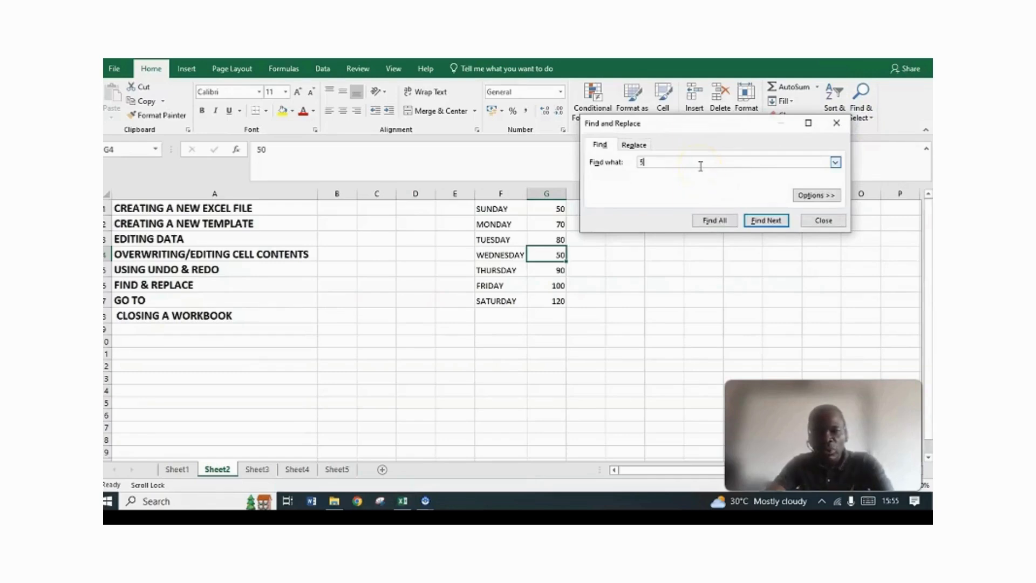
{"action": "type", "text": "0"}
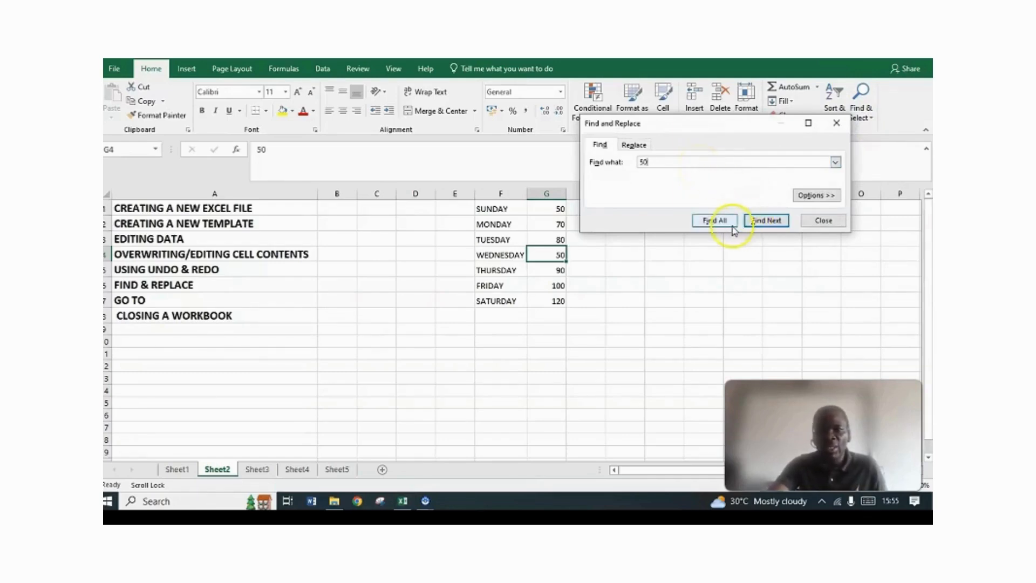
{"action": "left_click", "coordinate": [764, 221]}
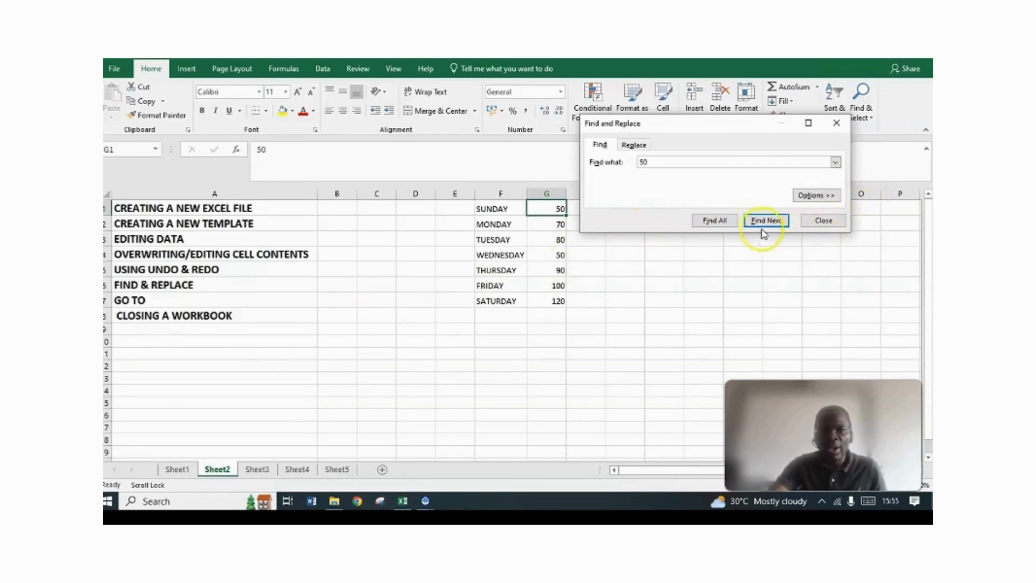
- List all cells containing 50, cycle through the matches, and close the search
{"action": "left_click", "coordinate": [722, 222]}
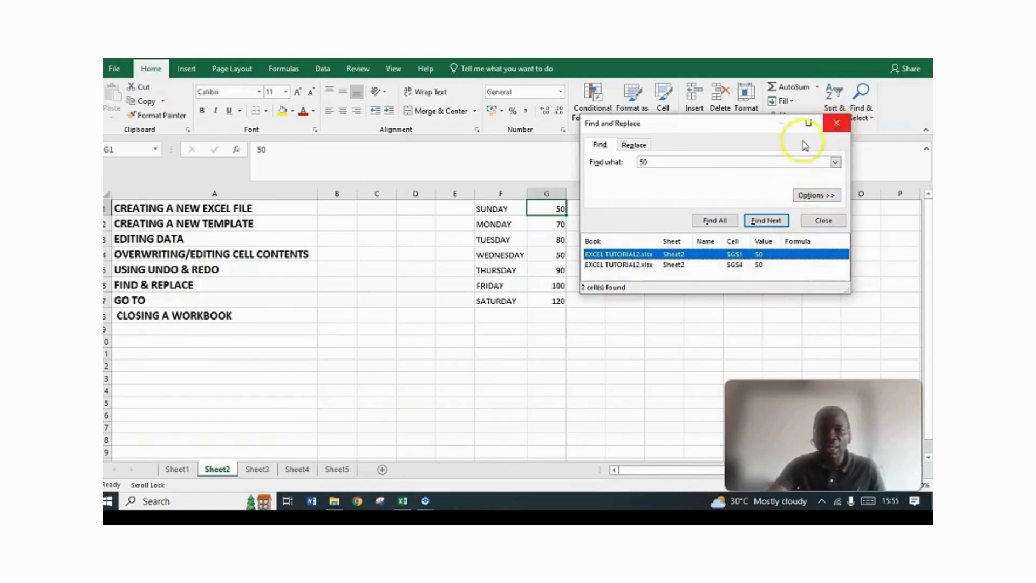
{"action": "left_click", "coordinate": [766, 218]}
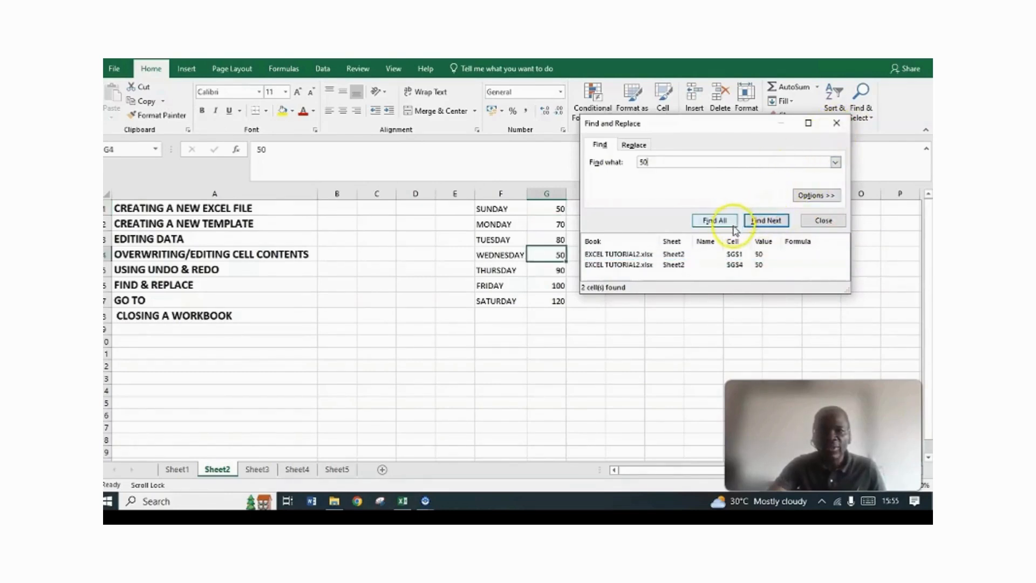
{"action": "left_click", "coordinate": [766, 220]}
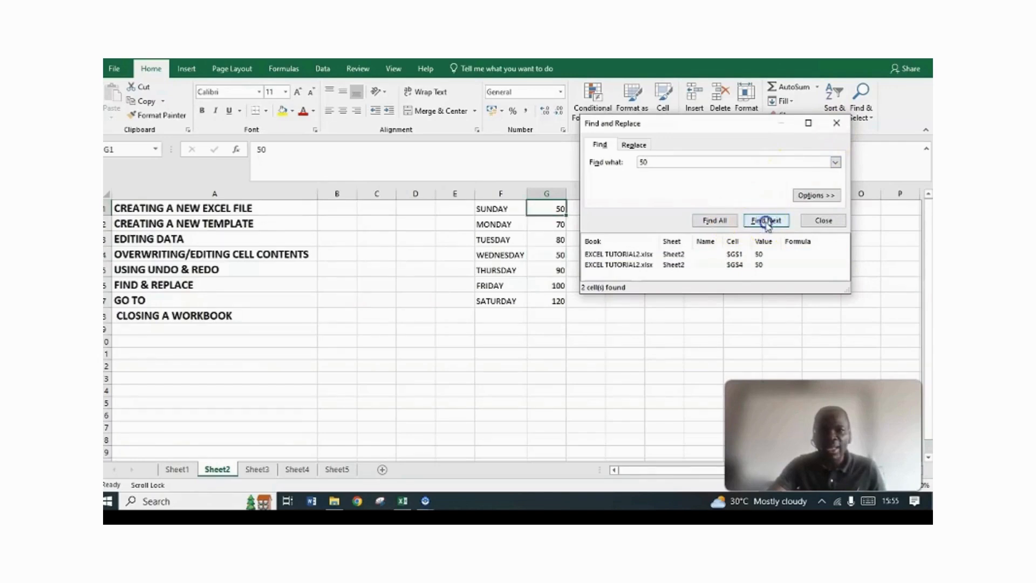
{"action": "left_click", "coordinate": [766, 220]}
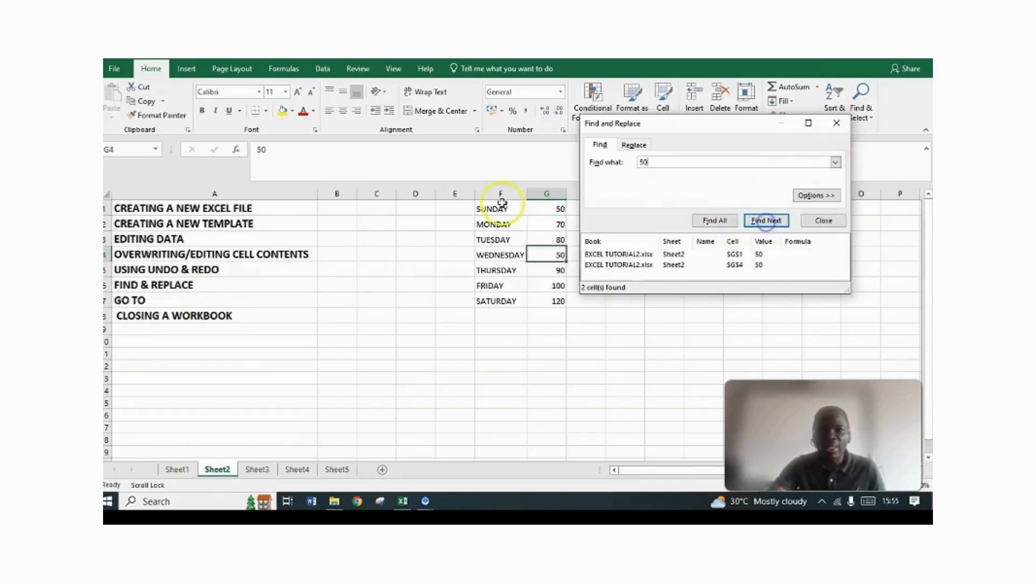
{"action": "left_click", "coordinate": [832, 221]}
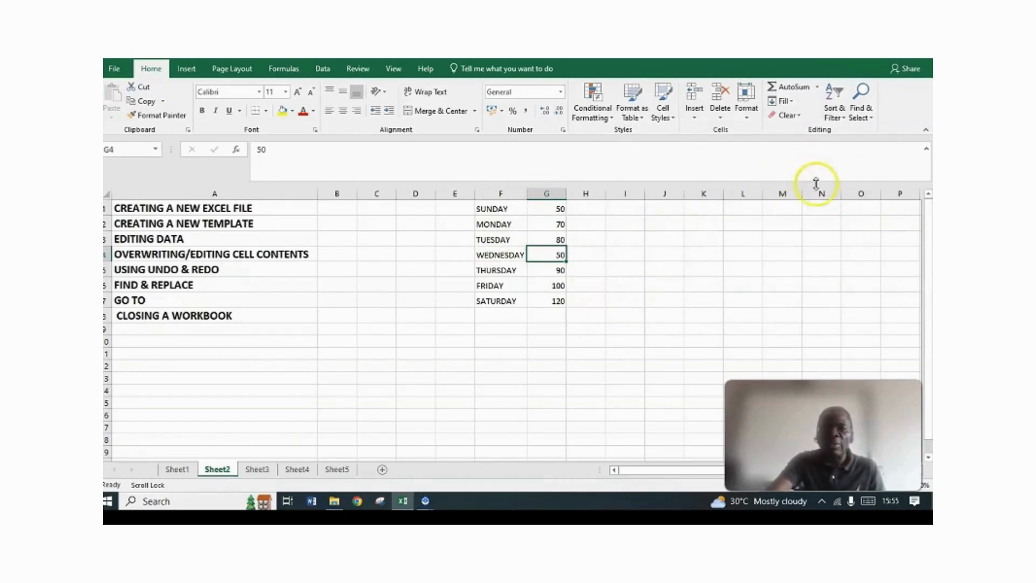
- Replace 50 with 60 one match at a time in cells G4 and G1, and try replacing any remaining matches at once
{"action": "left_click", "coordinate": [869, 116]}
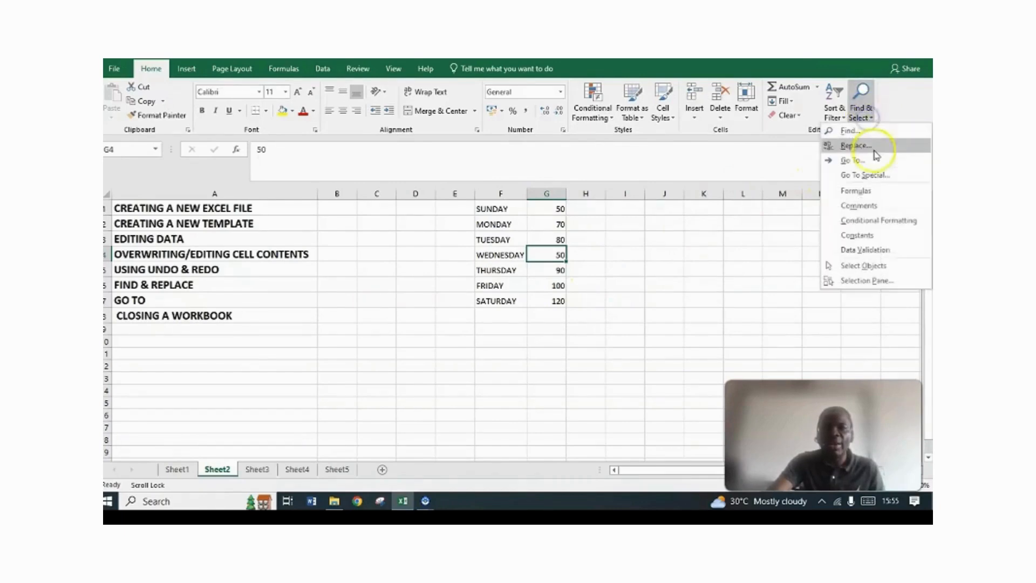
{"action": "left_click", "coordinate": [855, 145]}
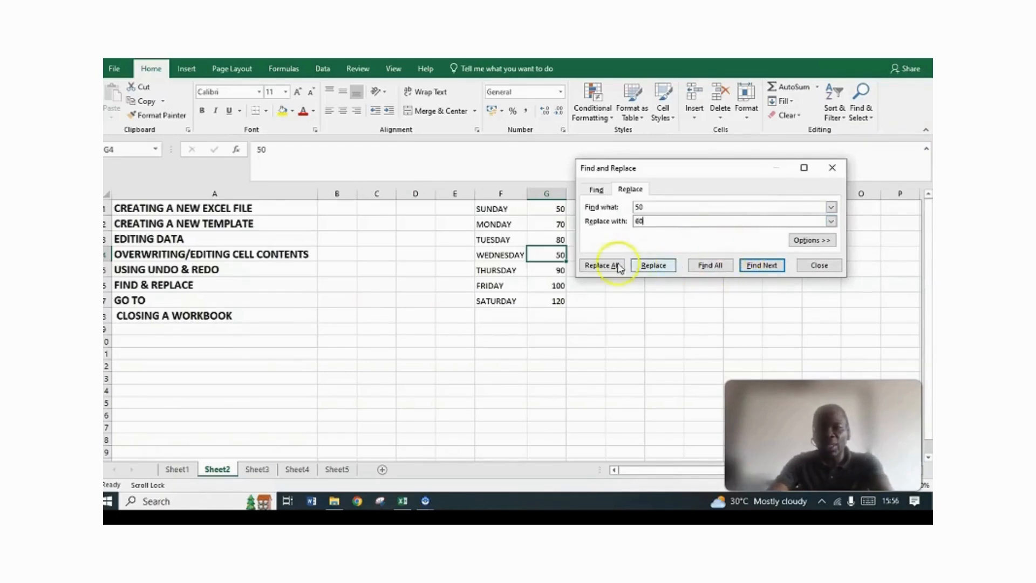
{"action": "left_click", "coordinate": [657, 269]}
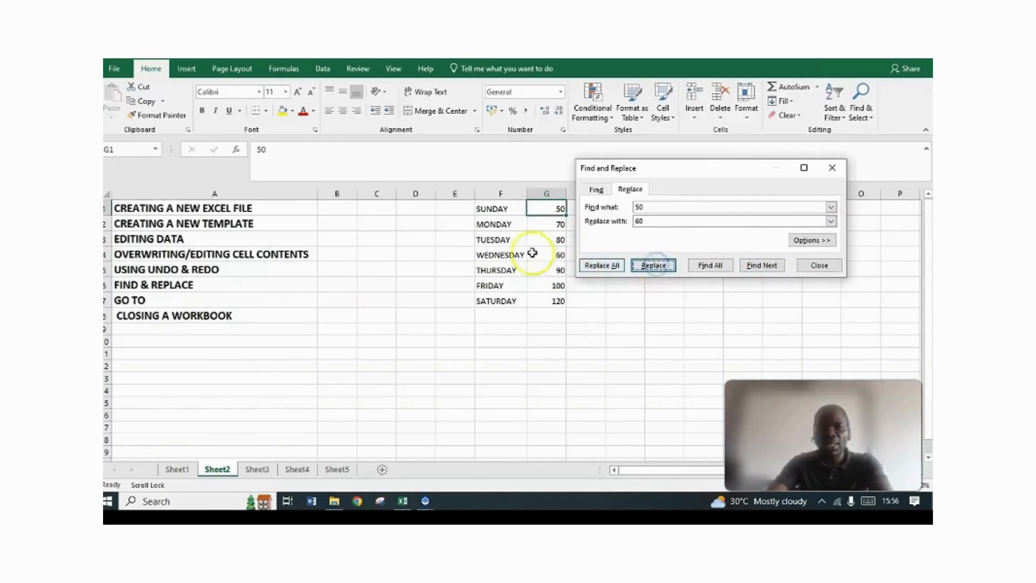
{"action": "left_click", "coordinate": [652, 269]}
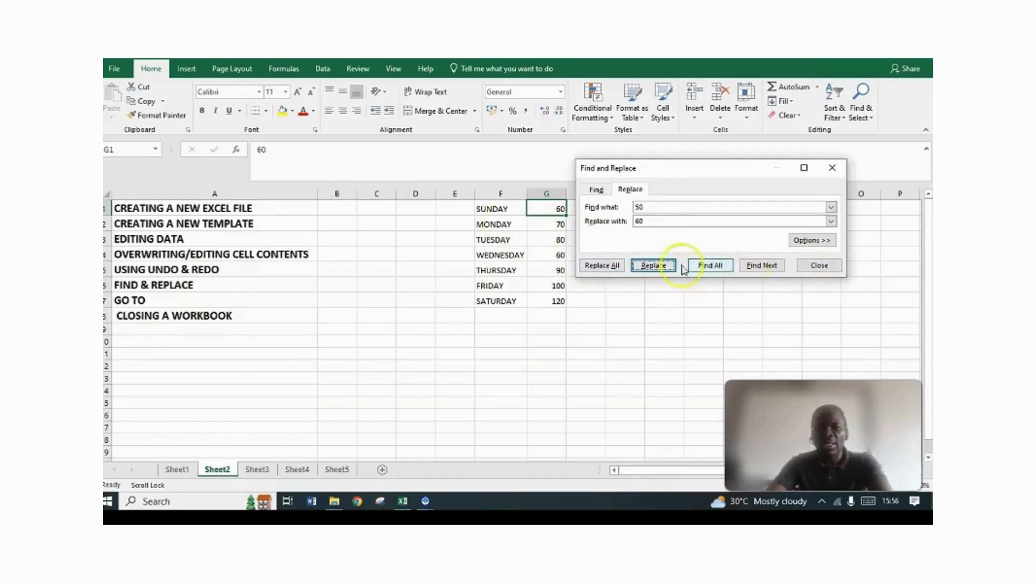
{"action": "left_click", "coordinate": [609, 269]}
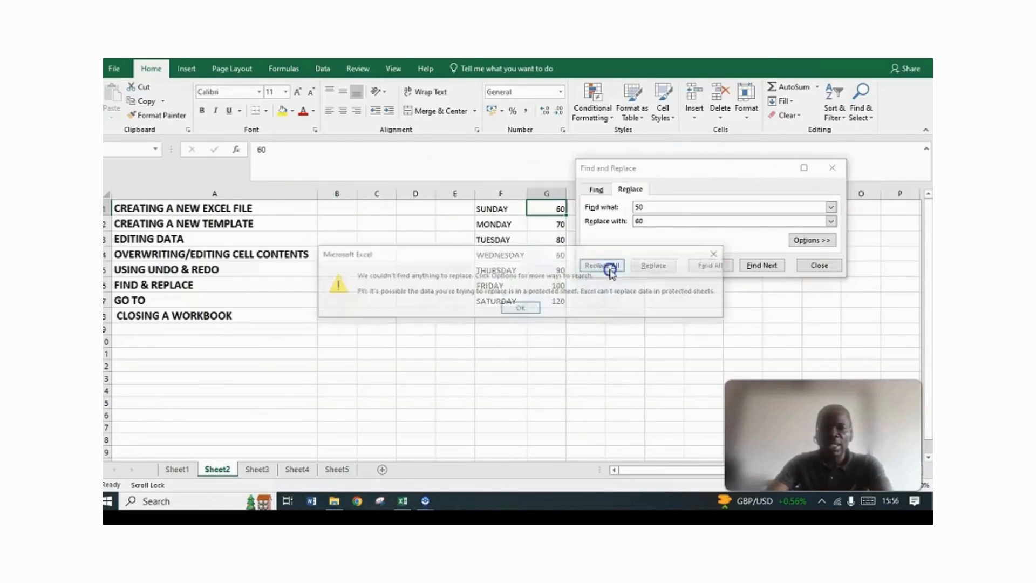
{"action": "left_click", "coordinate": [519, 307]}
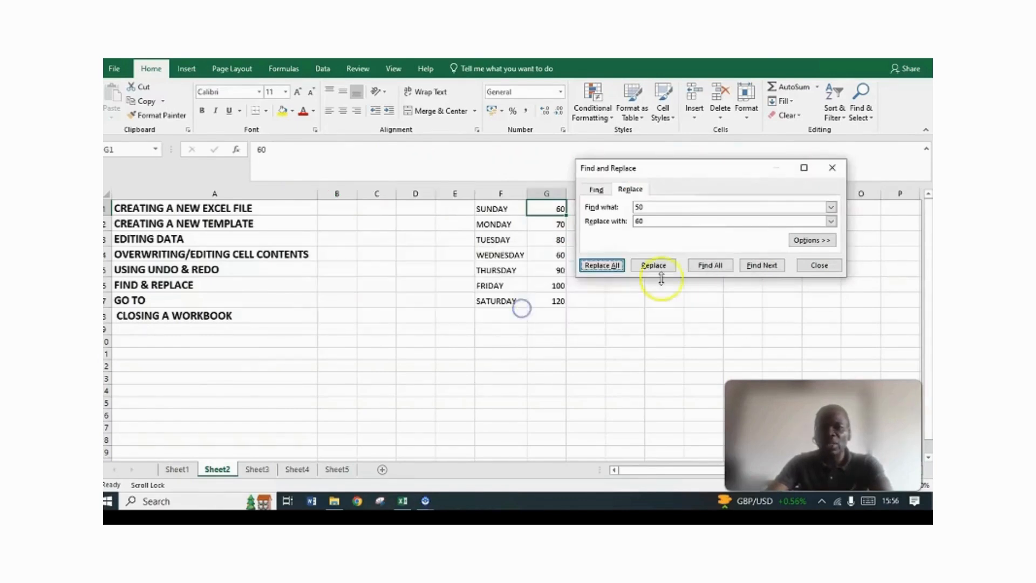
- Replace every 60 in the worksheet with 80 in one operation and close Find and Replace
{"action": "left_click", "coordinate": [663, 206]}
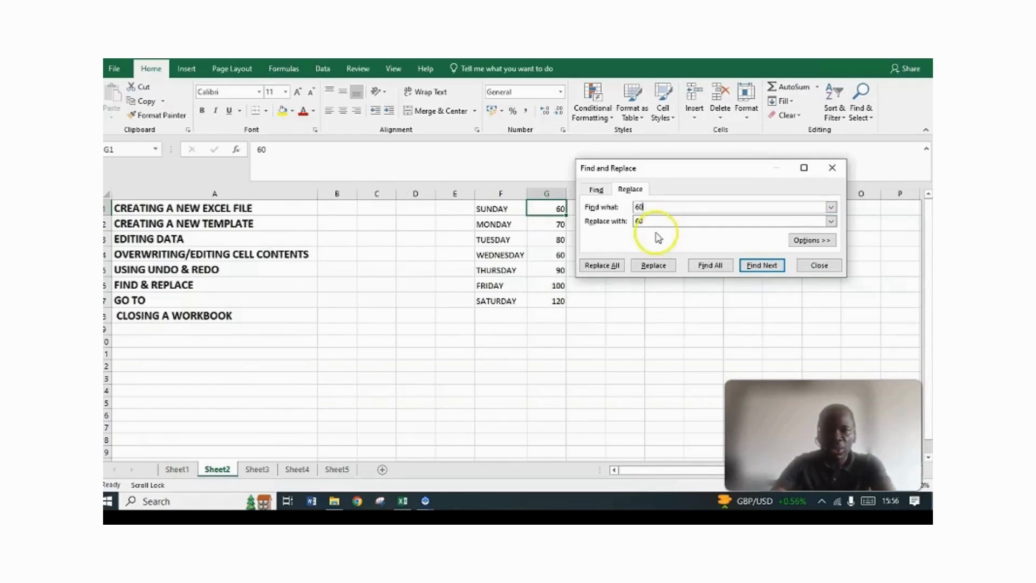
{"action": "left_click", "coordinate": [654, 221]}
{"action": "key", "text": "BackSpace"}
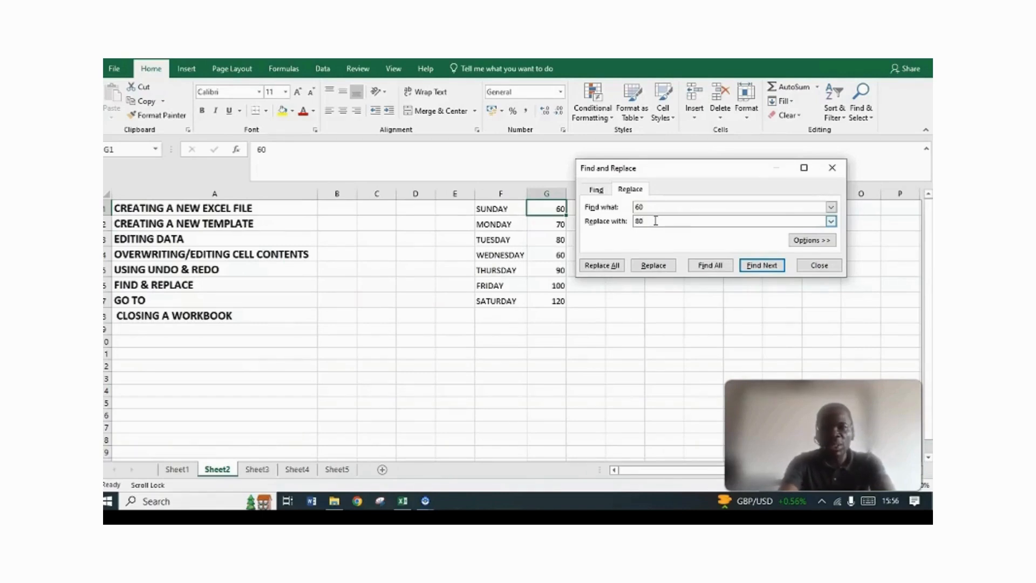
{"action": "left_click", "coordinate": [594, 265]}
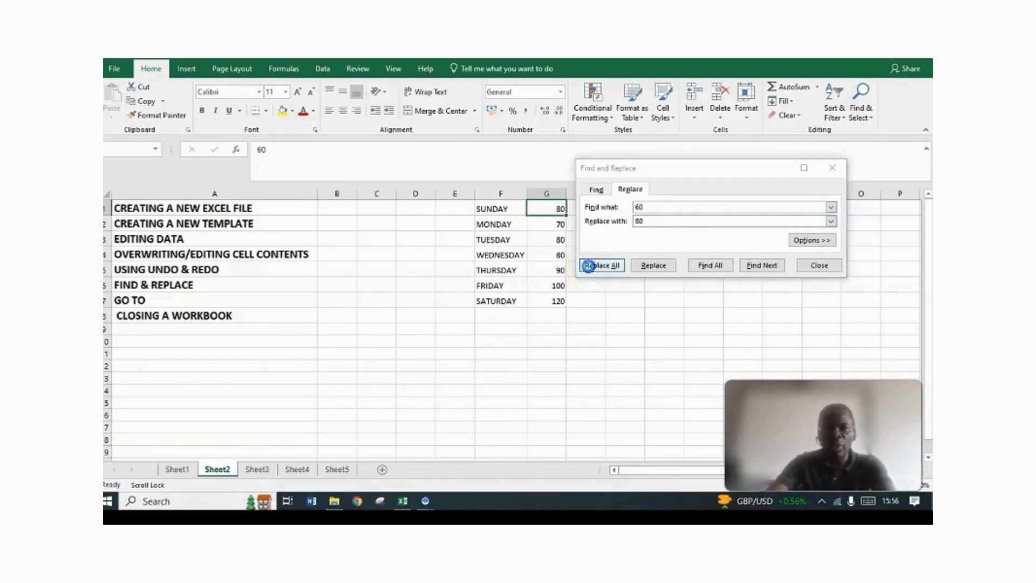
{"action": "left_click", "coordinate": [520, 306]}
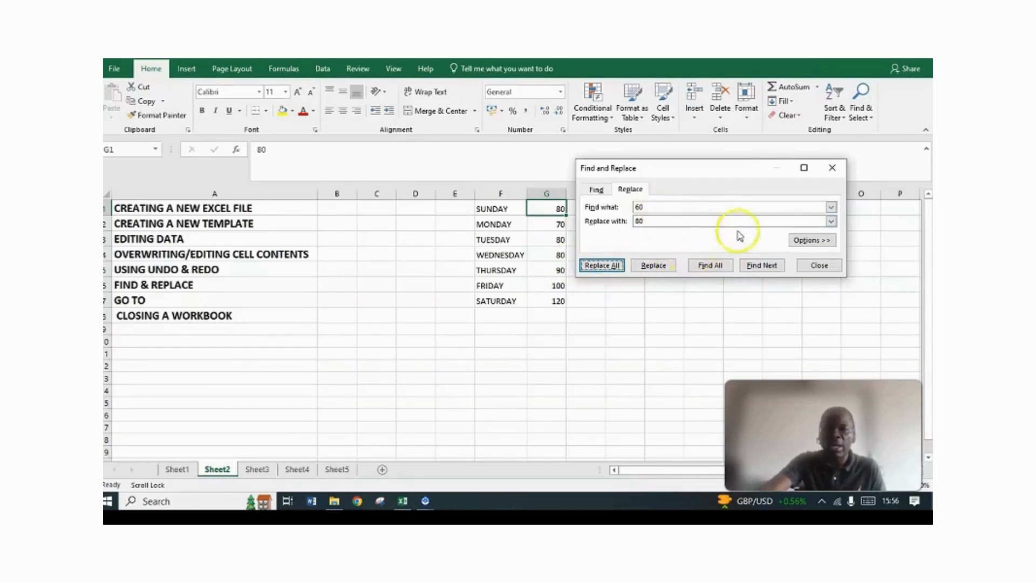
{"action": "left_click", "coordinate": [821, 267]}
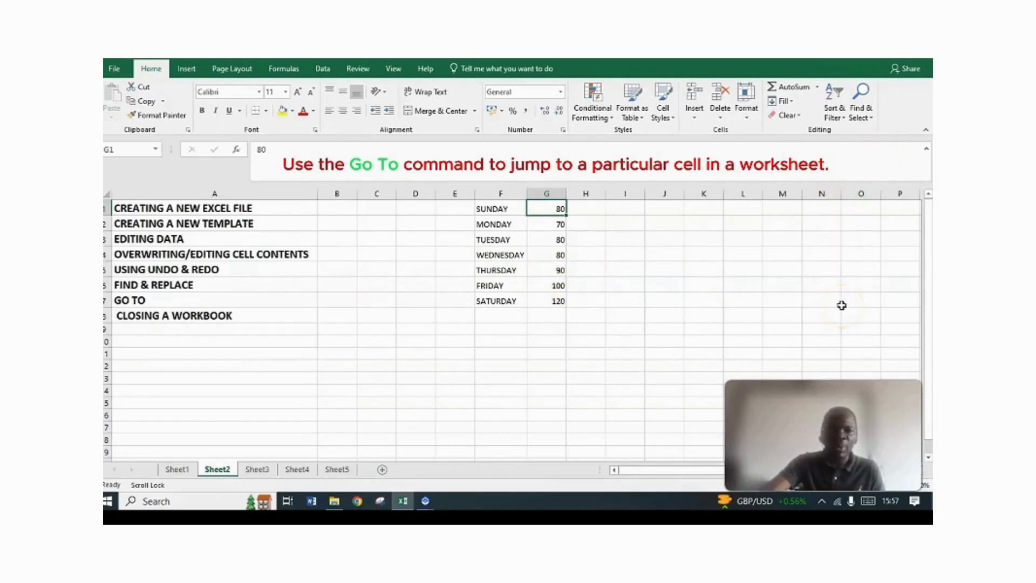
- Jump to cell K9 with the Go To command
{"action": "left_click", "coordinate": [862, 111]}
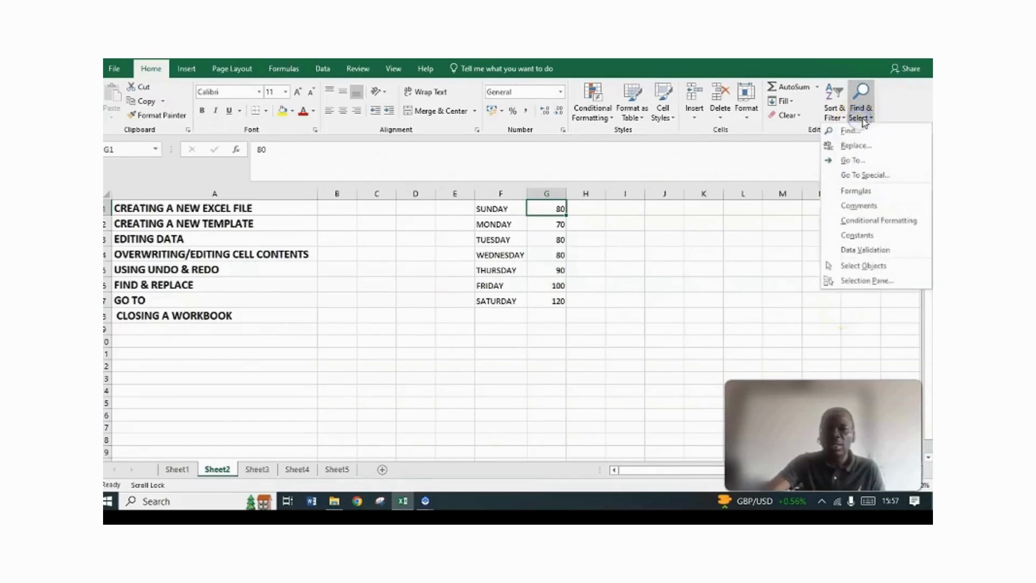
{"action": "left_click", "coordinate": [854, 160]}
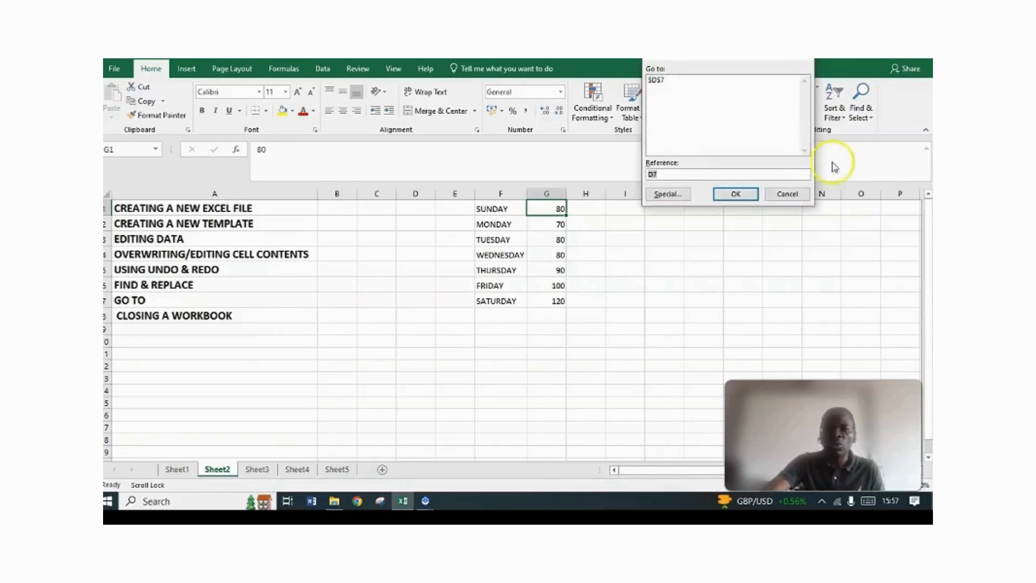
{"action": "key", "text": "BackSpace"}
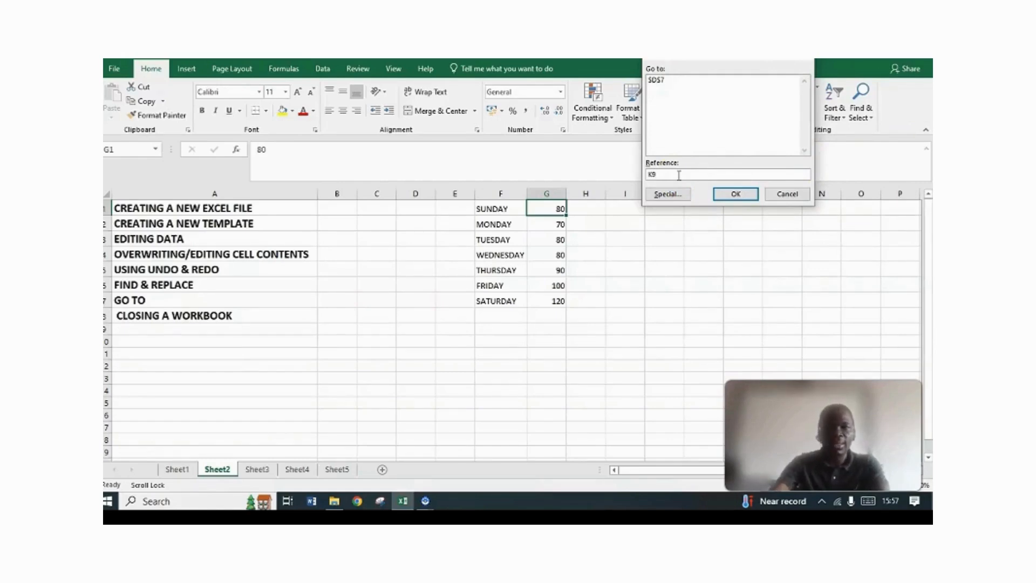
{"action": "left_click", "coordinate": [729, 193]}
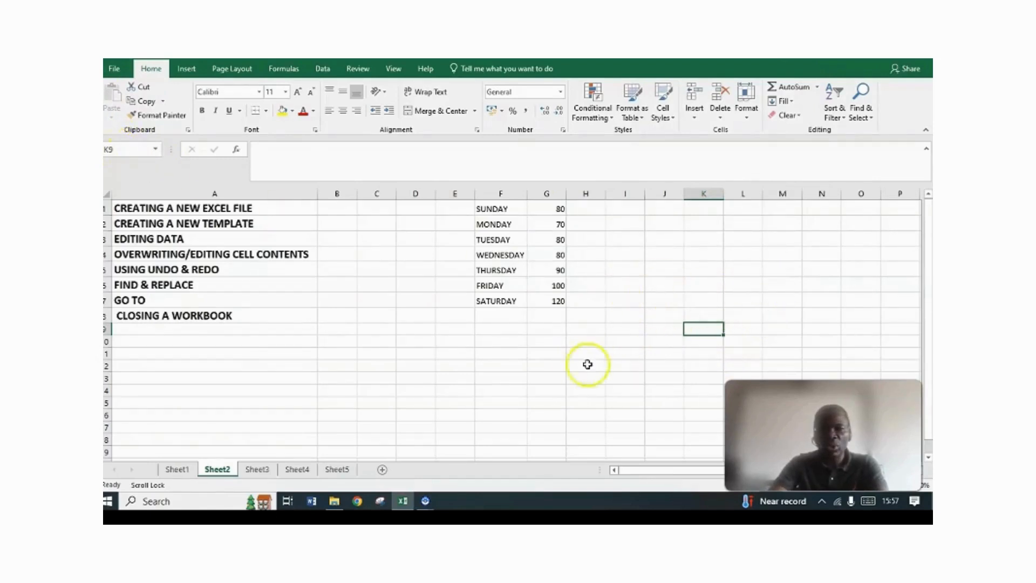
- Use Go To with the reference H100 to jump far down the worksheet
{"action": "left_click", "coordinate": [862, 116]}
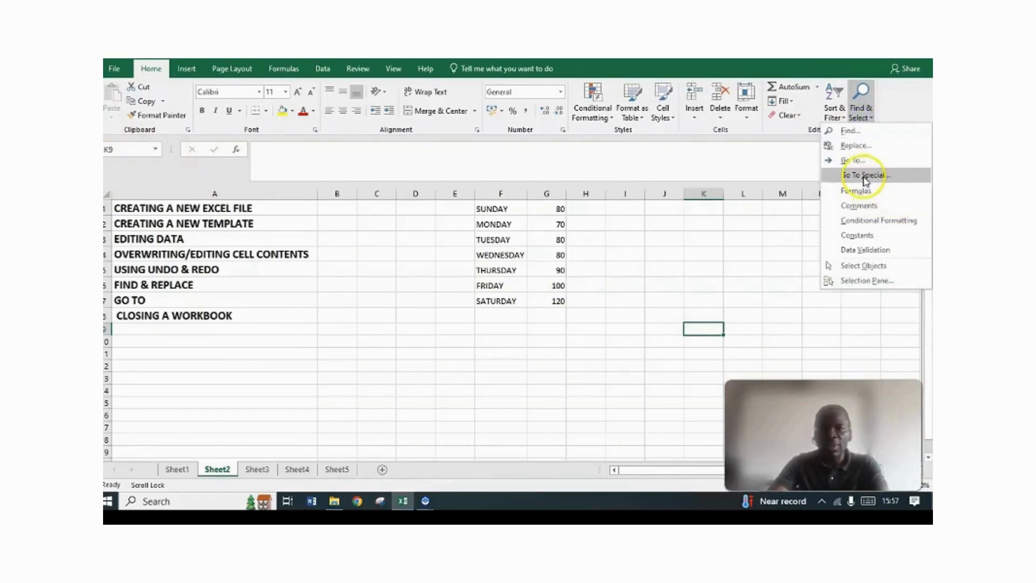
{"action": "left_click", "coordinate": [861, 160]}
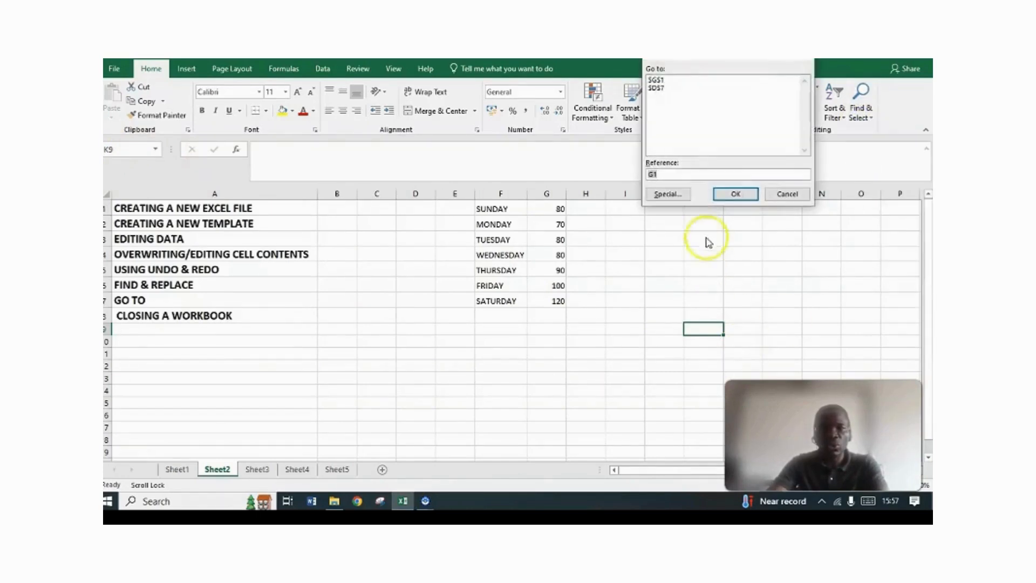
{"action": "left_click", "coordinate": [656, 174]}
{"action": "key", "text": "BackSpace"}
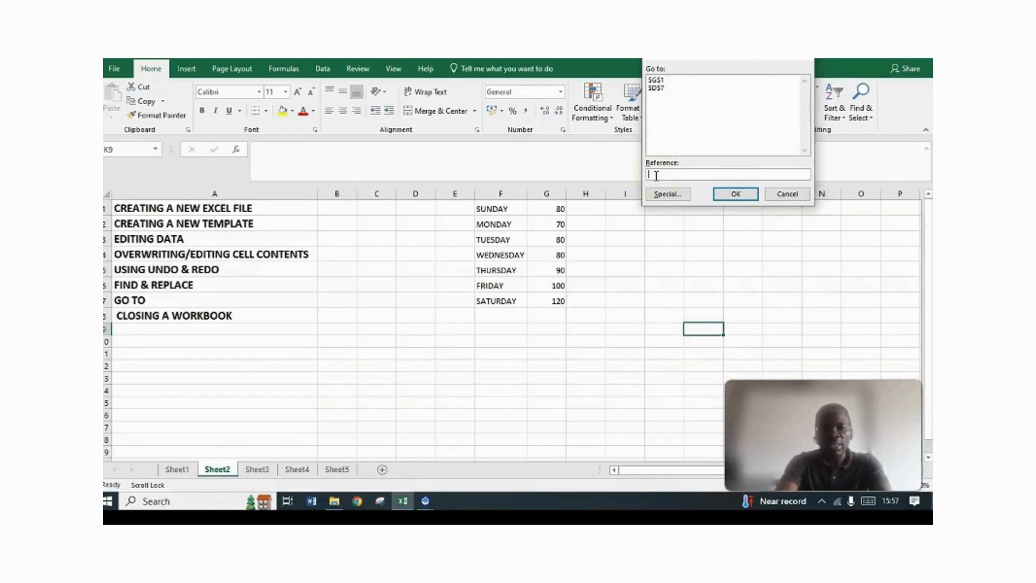
{"action": "type", "text": "H100"}
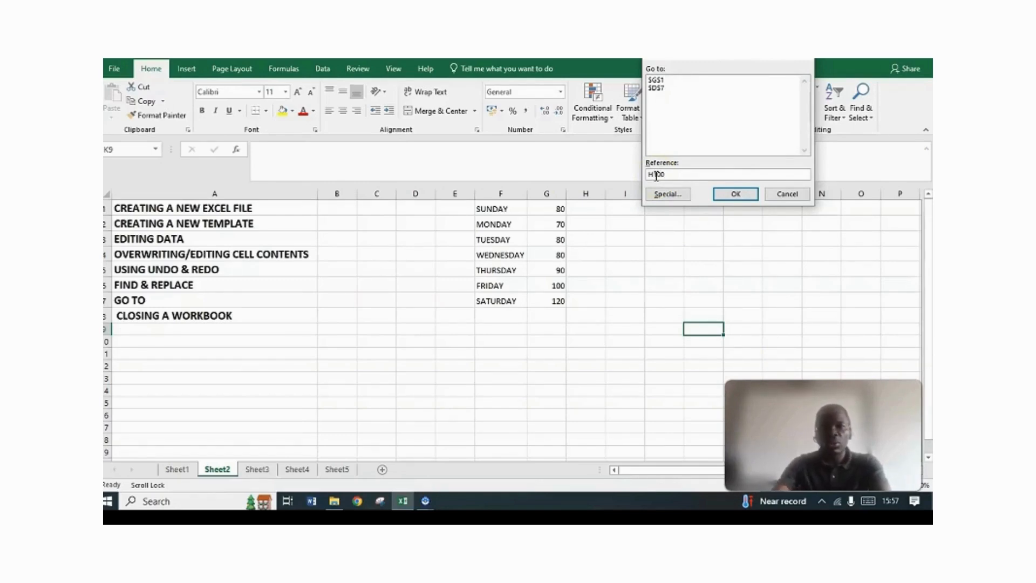
{"action": "left_click", "coordinate": [738, 194]}
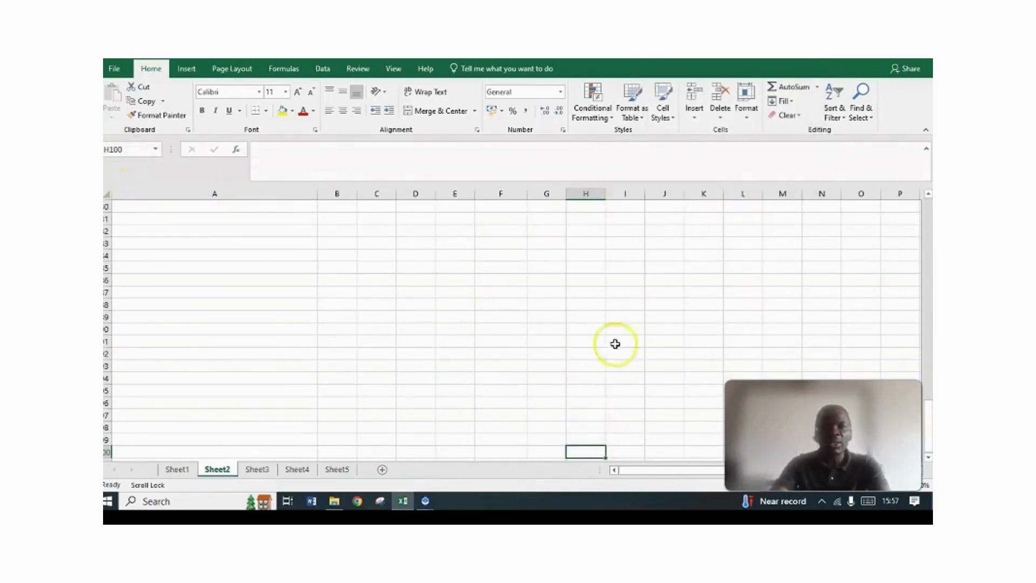
- Return to cell A1 at the start of the worksheet with Go To
{"action": "left_click", "coordinate": [863, 115]}
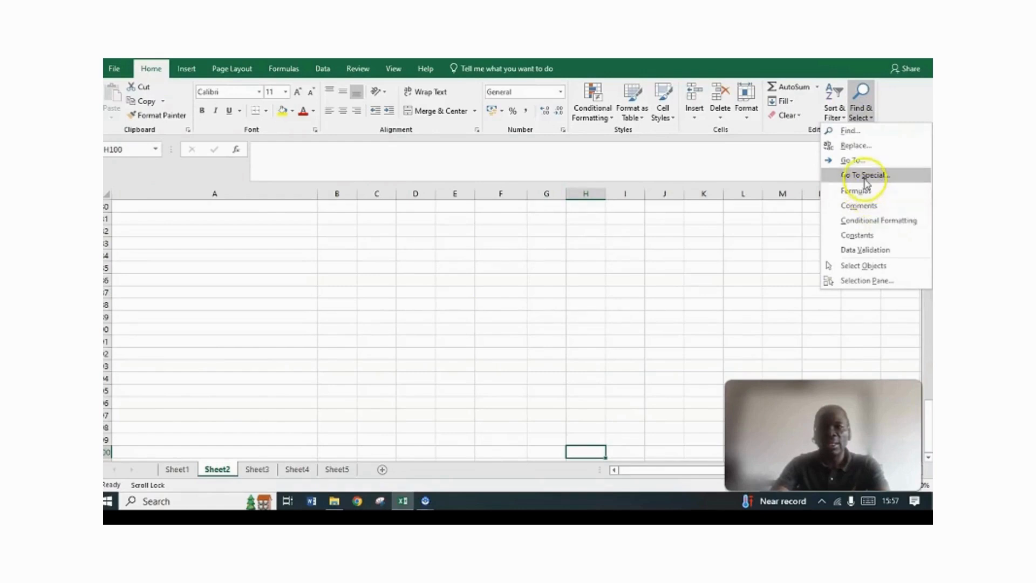
{"action": "left_click", "coordinate": [855, 162]}
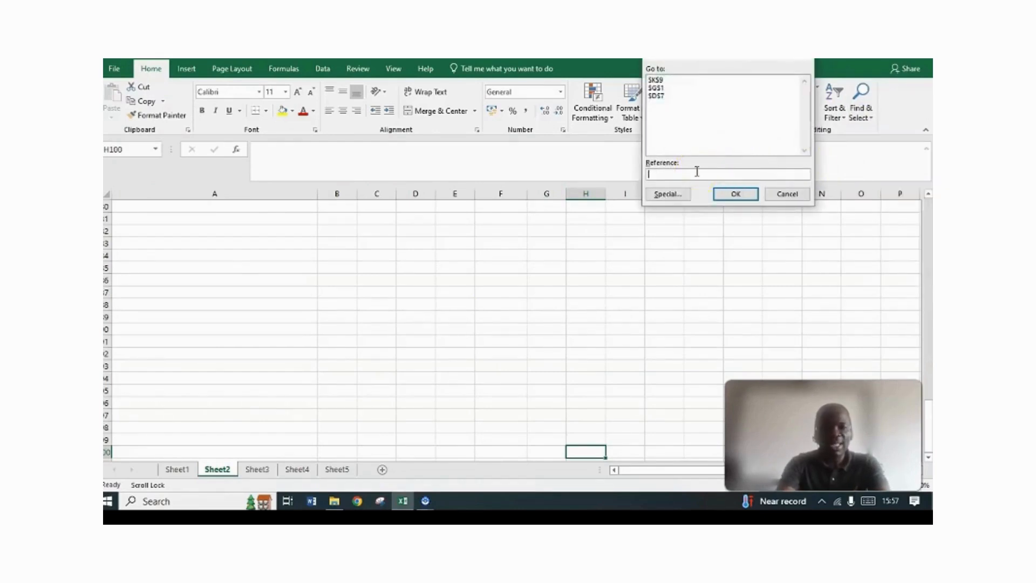
{"action": "type", "text": "A1"}
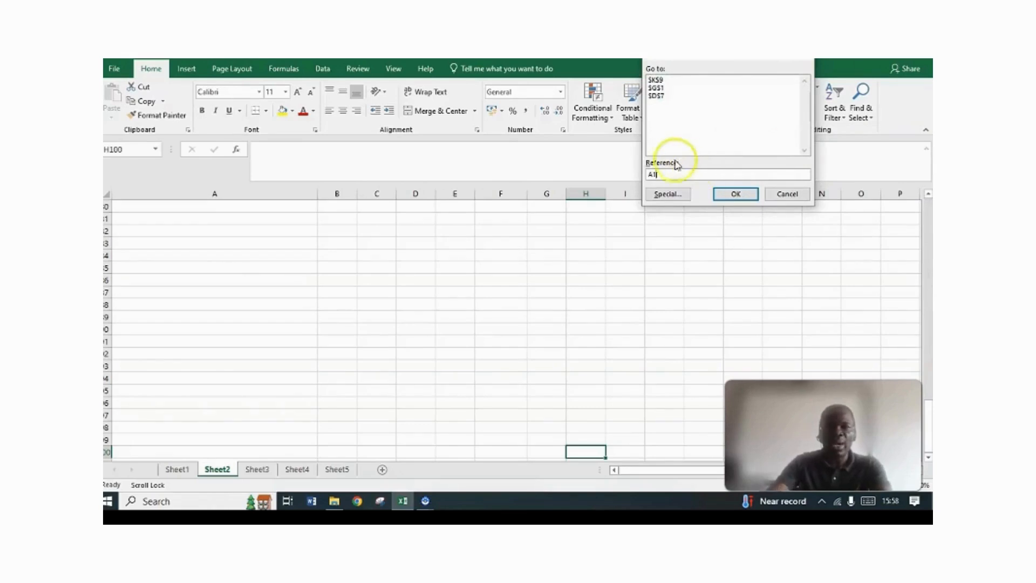
{"action": "left_click", "coordinate": [736, 193]}
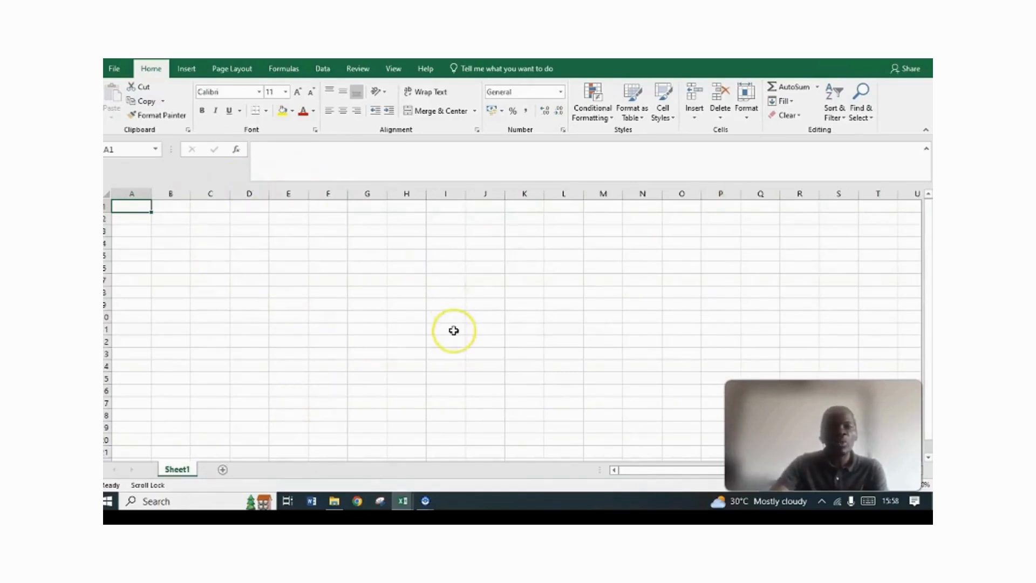
- Close the blank workbook without exiting the program
{"action": "left_click", "coordinate": [116, 68]}
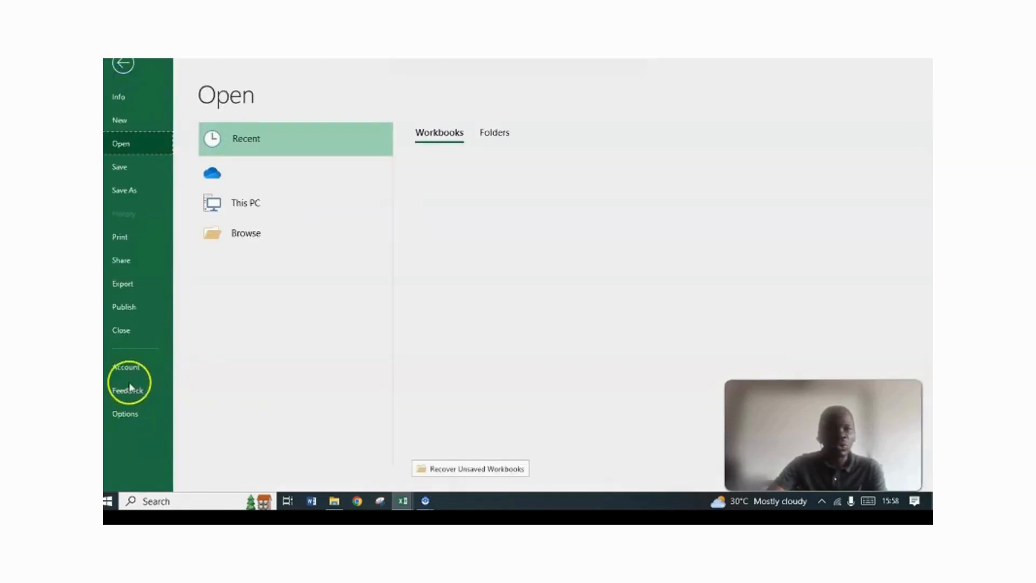
{"action": "left_click", "coordinate": [121, 328]}
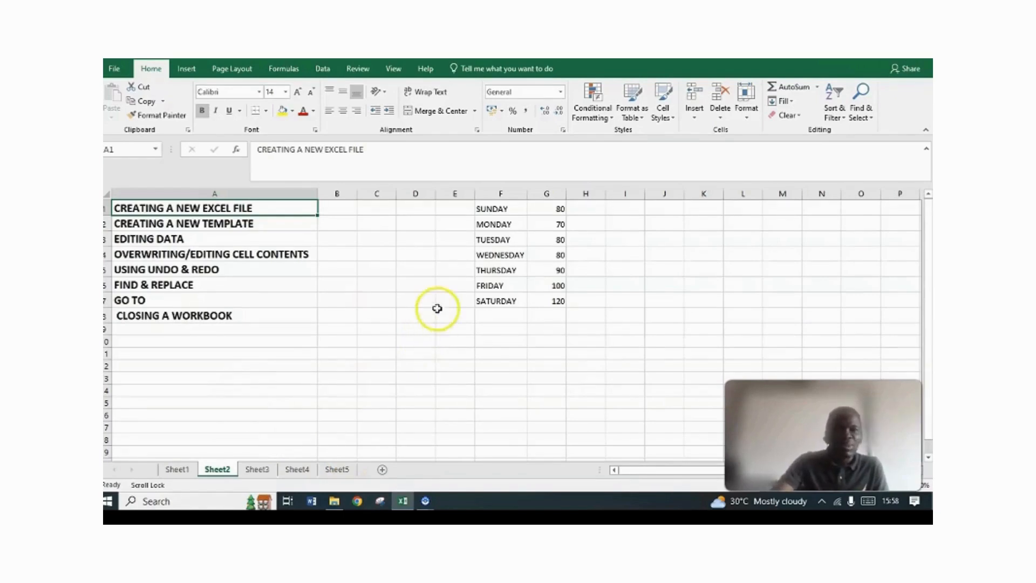
- Overwrite WEDNESDAY in cell F4 with THURSDAY and reselect the cell
{"action": "left_click", "coordinate": [508, 253]}
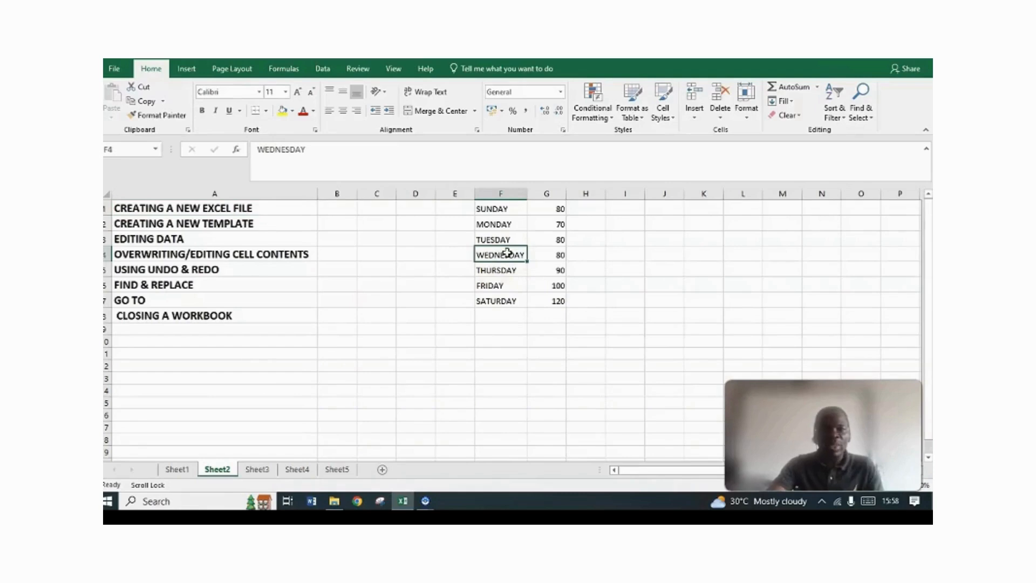
{"action": "type", "text": "THURSDAY"}
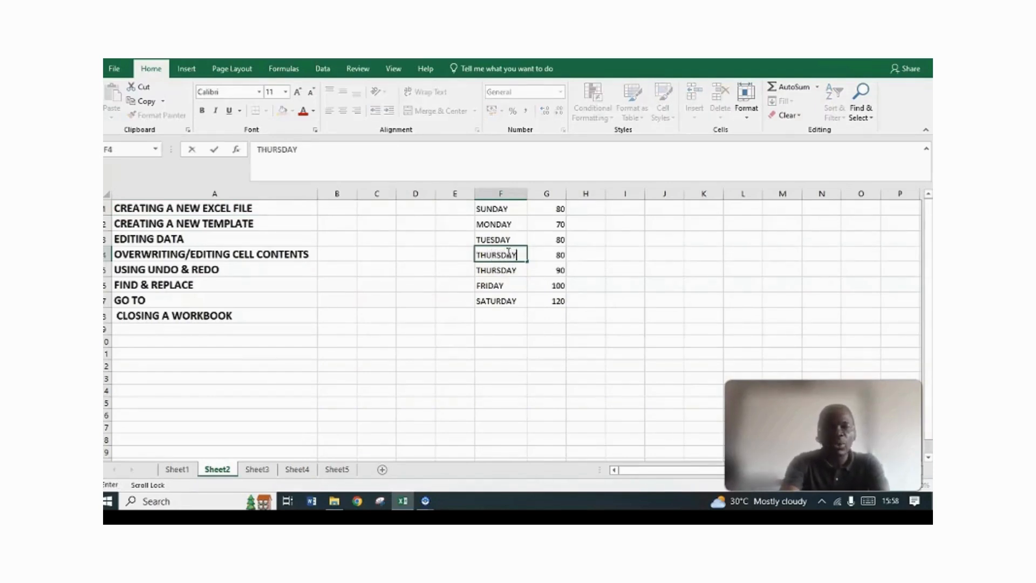
{"action": "left_click", "coordinate": [686, 280]}
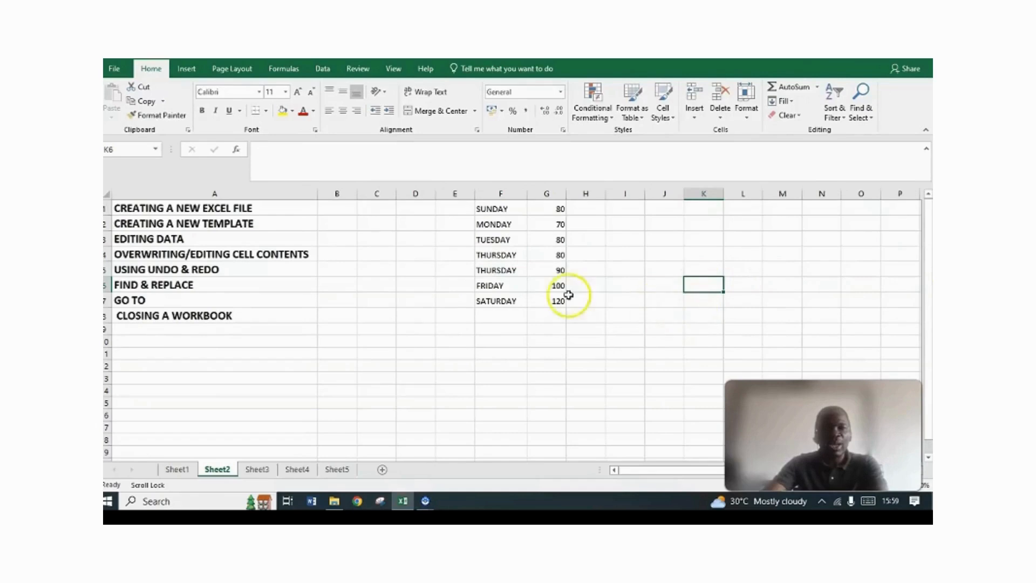
{"action": "left_click", "coordinate": [506, 255]}
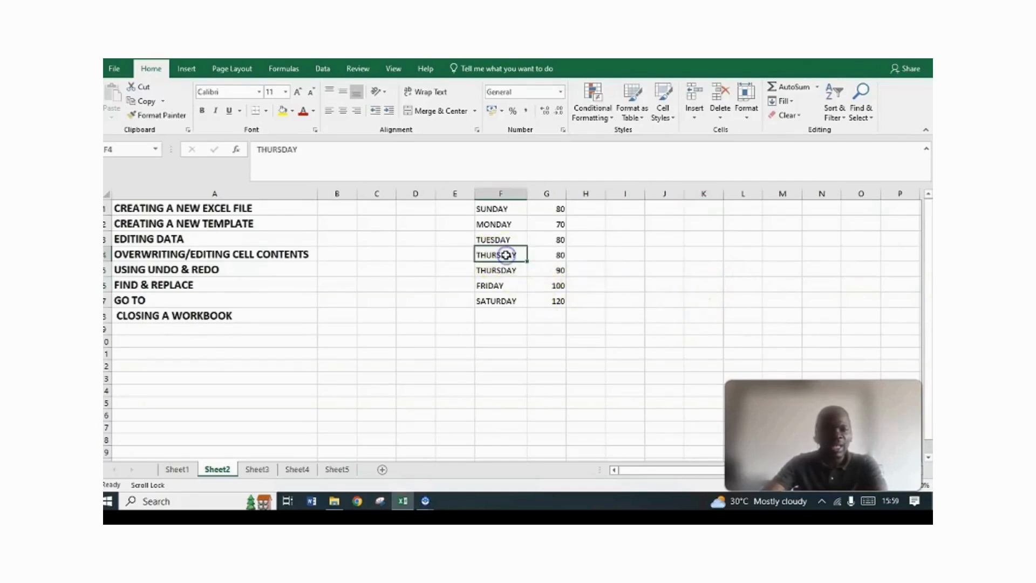
- Overwrite cell F4 with WEDNES, undoing and redoing the entry before committing it
{"action": "type", "text": "WEDNES"}
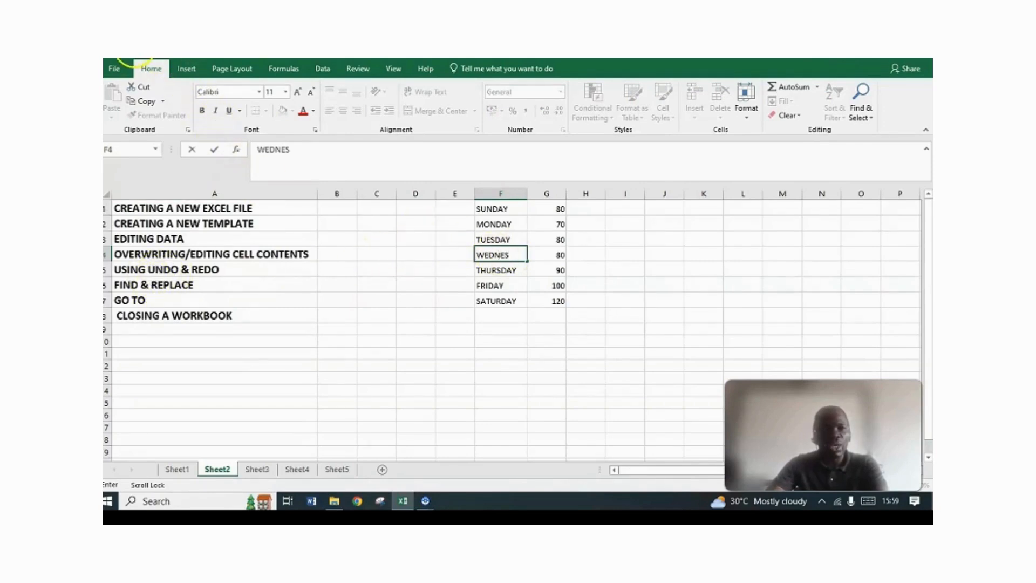
{"action": "left_click", "coordinate": [133, 48]}
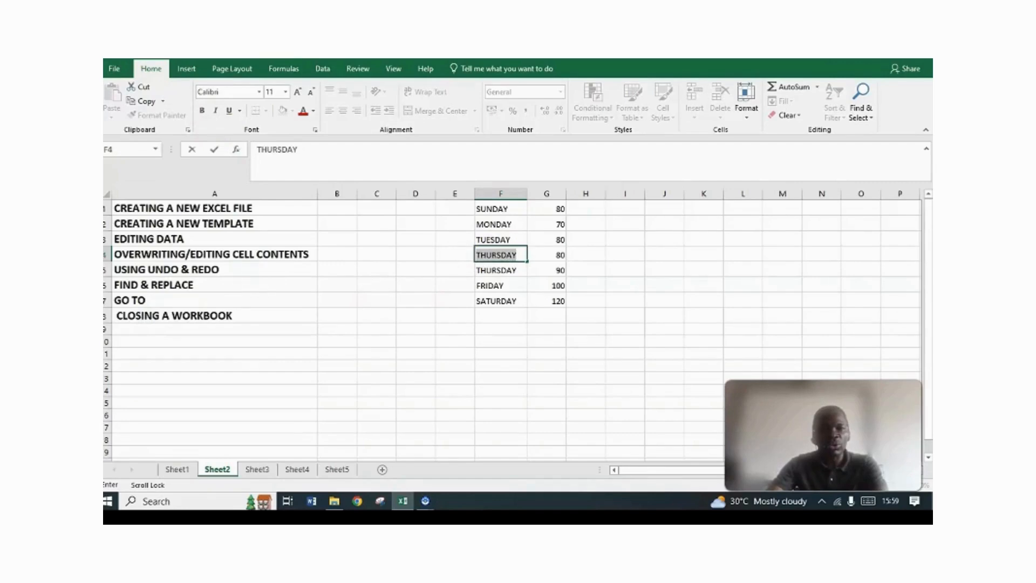
{"action": "left_click", "coordinate": [160, 50]}
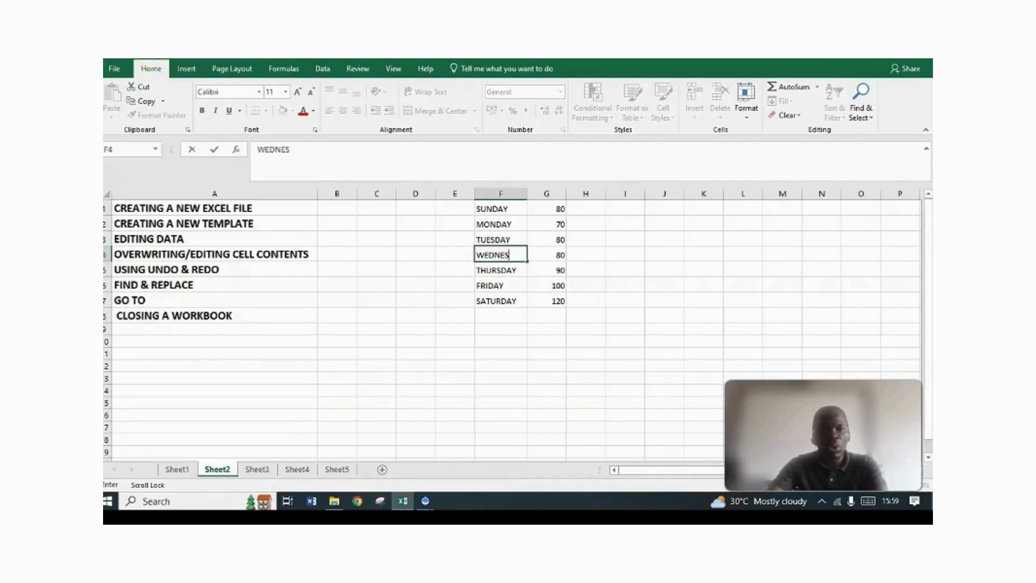
{"action": "left_click", "coordinate": [419, 251]}
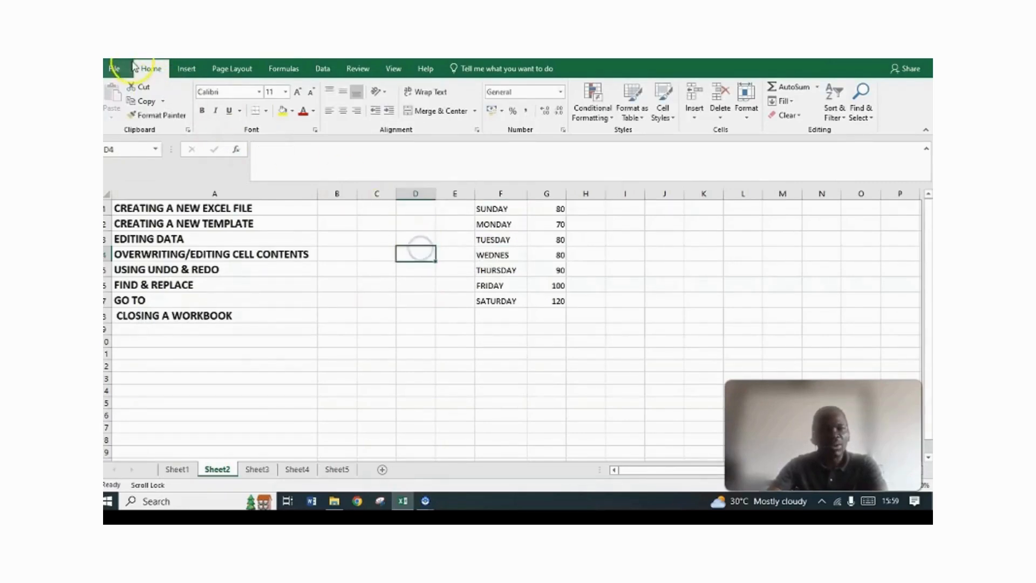
- Undo the recent overwrites of cell F4 and the earlier replacement of numbers in column G
{"action": "left_click", "coordinate": [132, 49]}
{"action": "left_click", "coordinate": [132, 49]}
{"action": "left_click", "coordinate": [132, 48]}
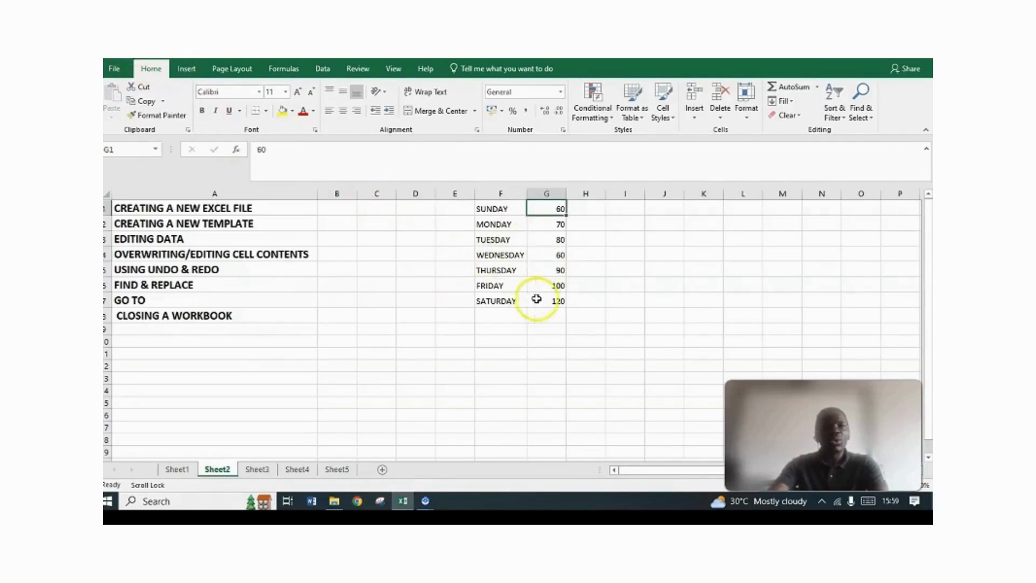
{"action": "left_click", "coordinate": [661, 267]}
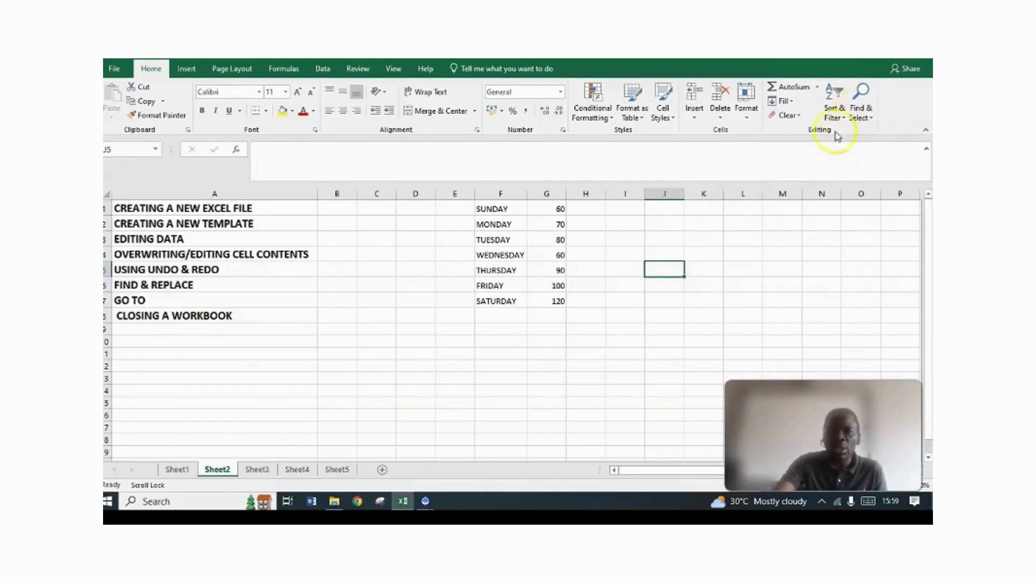
- Use Go To with the reference A1000 to jump far down column A
{"action": "left_click", "coordinate": [866, 113]}
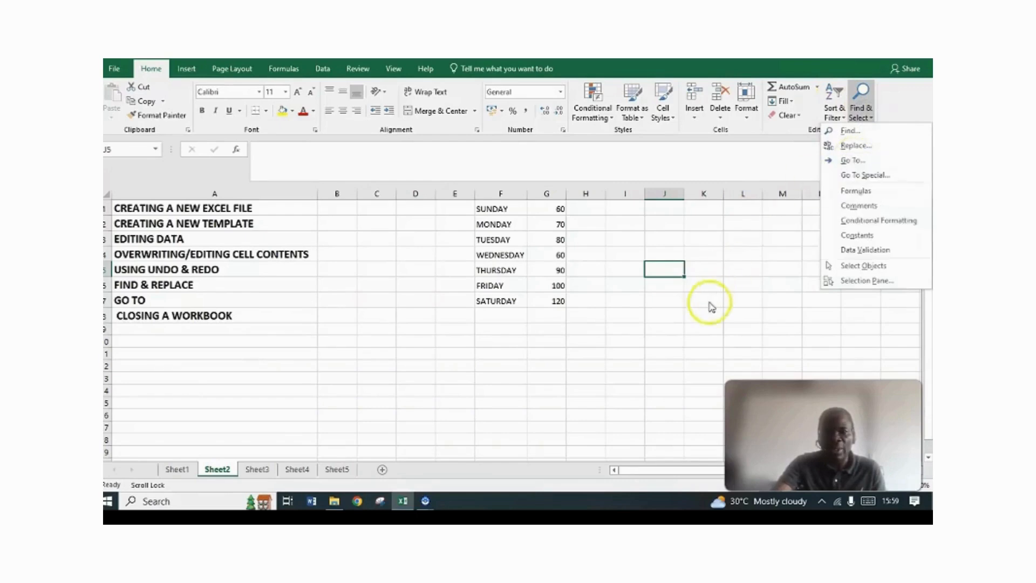
{"action": "left_click", "coordinate": [639, 308]}
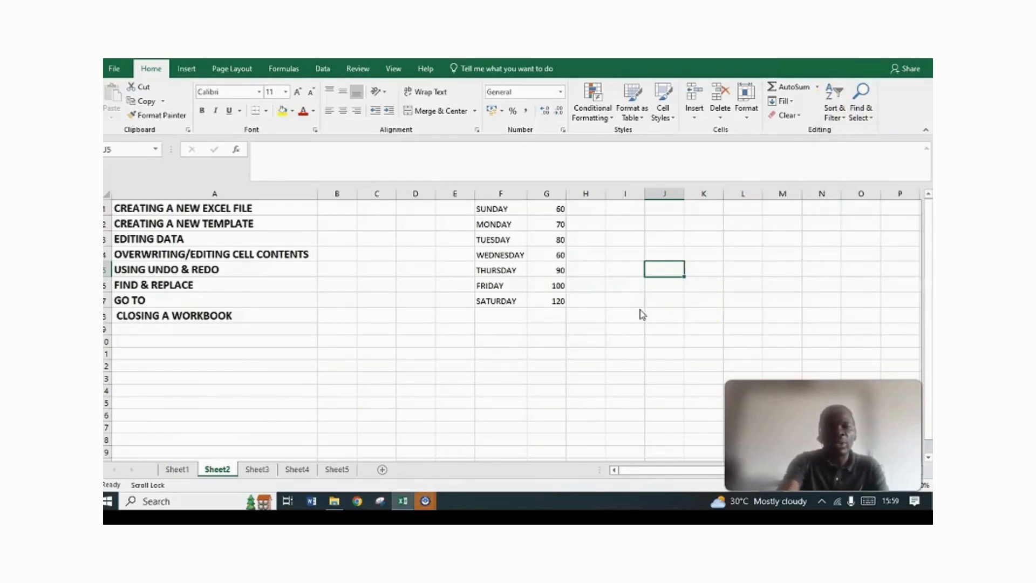
{"action": "key", "text": "ctrl+g"}
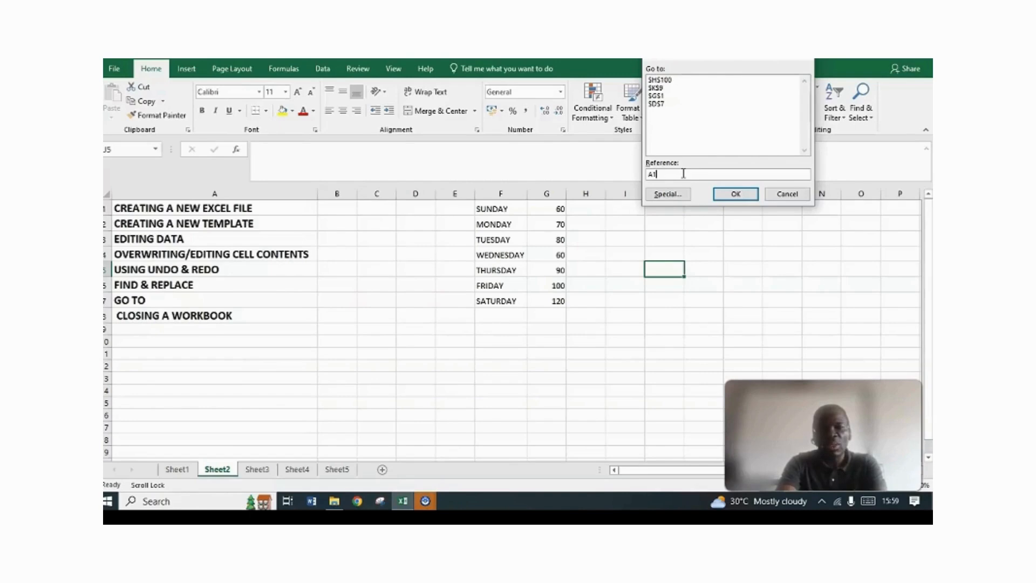
{"action": "left_click", "coordinate": [733, 194]}
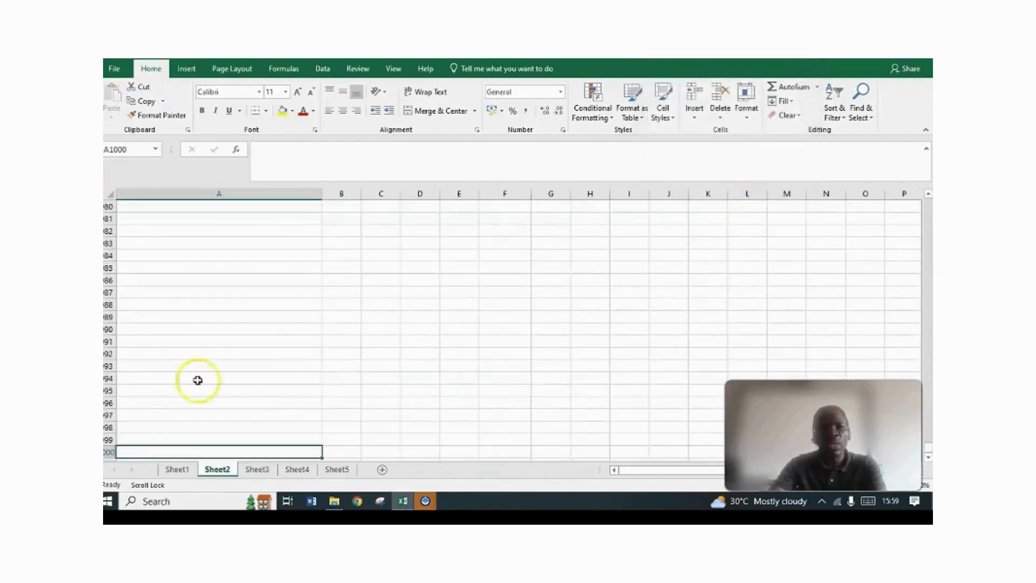
- Select cell H994 near row 1000, and return to cell A1 at the start of the worksheet
{"action": "scroll", "coordinate": [260, 366], "scroll_direction": "down", "scroll_amount": 1}
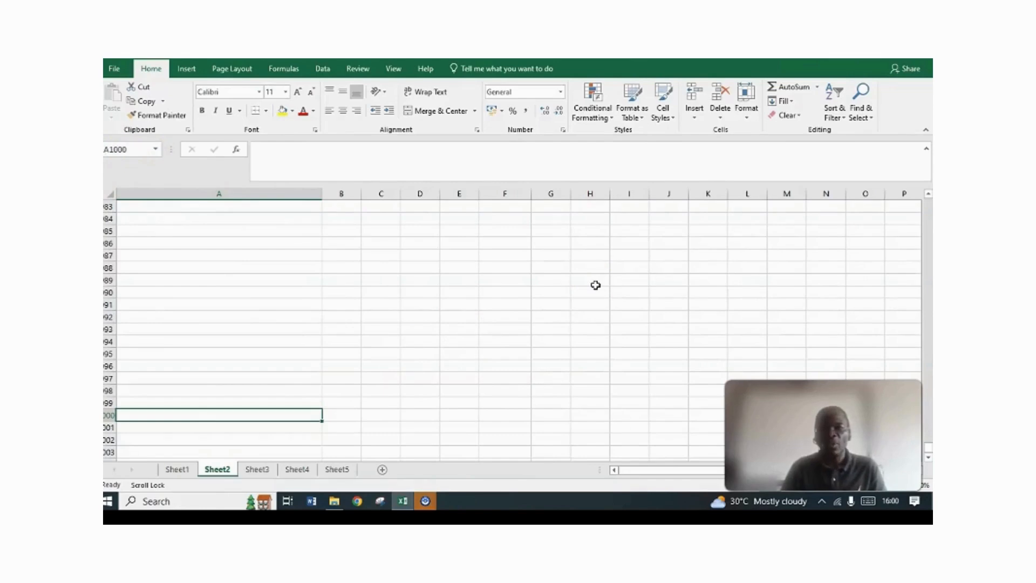
{"action": "left_click", "coordinate": [581, 335]}
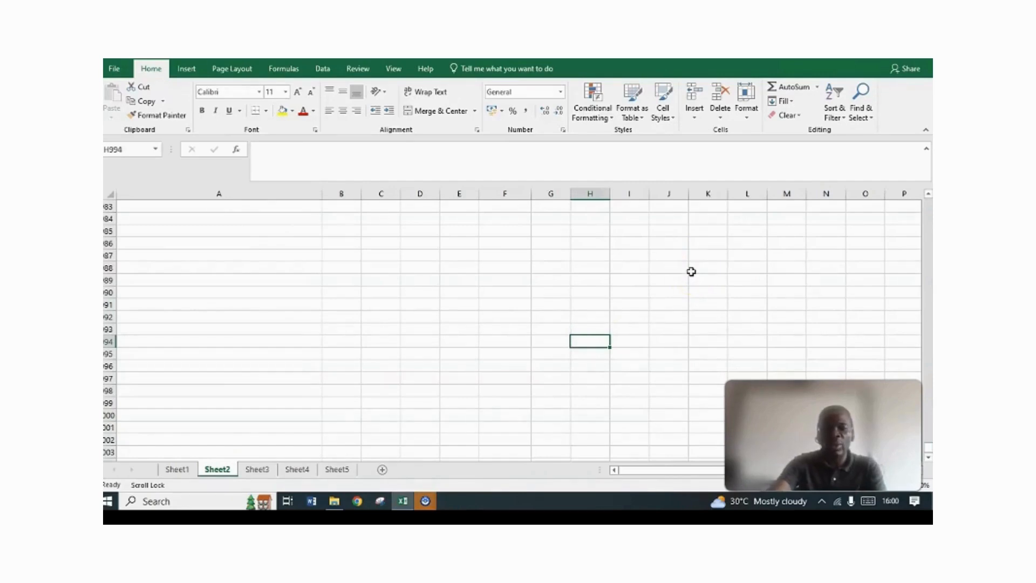
{"action": "key", "text": "ctrl+Home"}
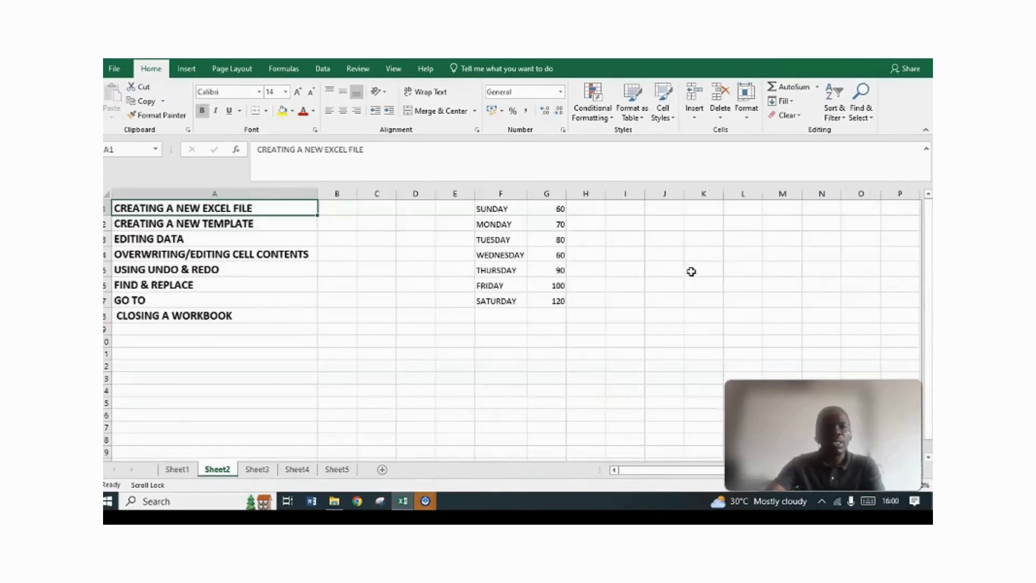